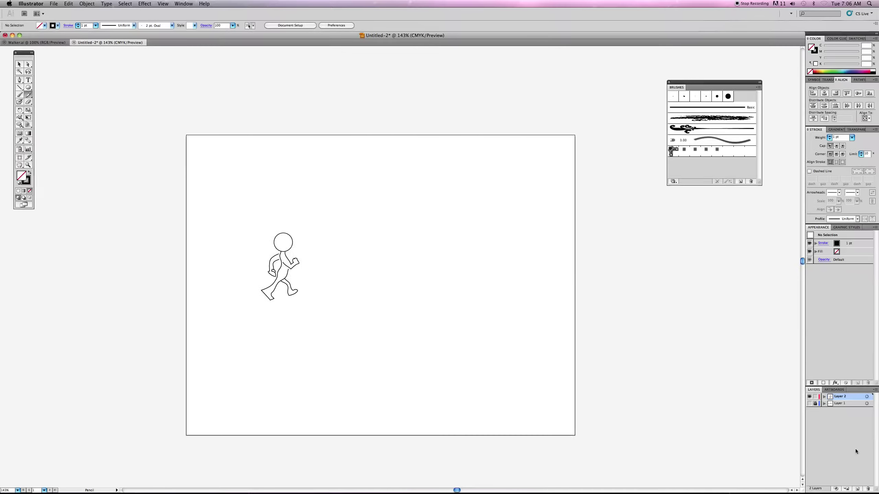
# - Make Layer 1 with the walking reference visible, add a new layer on top, and lock Layer 2
pyautogui.click(809, 404)
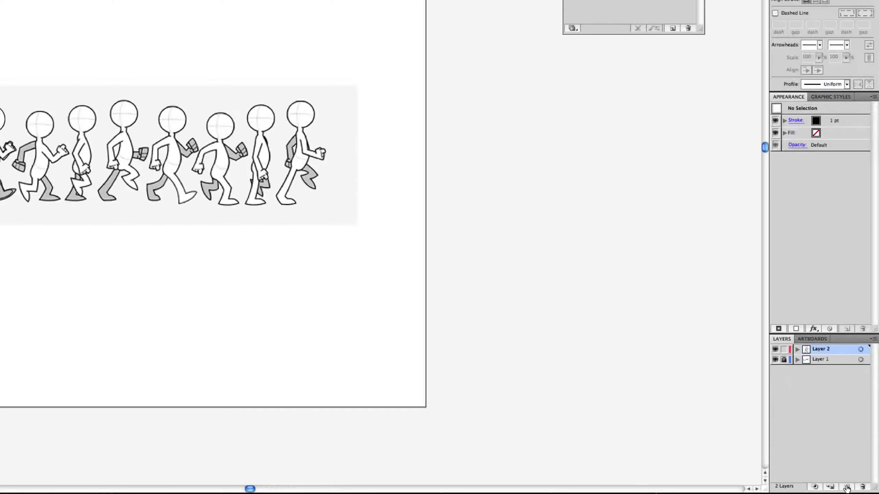
pyautogui.click(847, 487)
pyautogui.moveTo(783, 369); pyautogui.dragTo(783, 359)
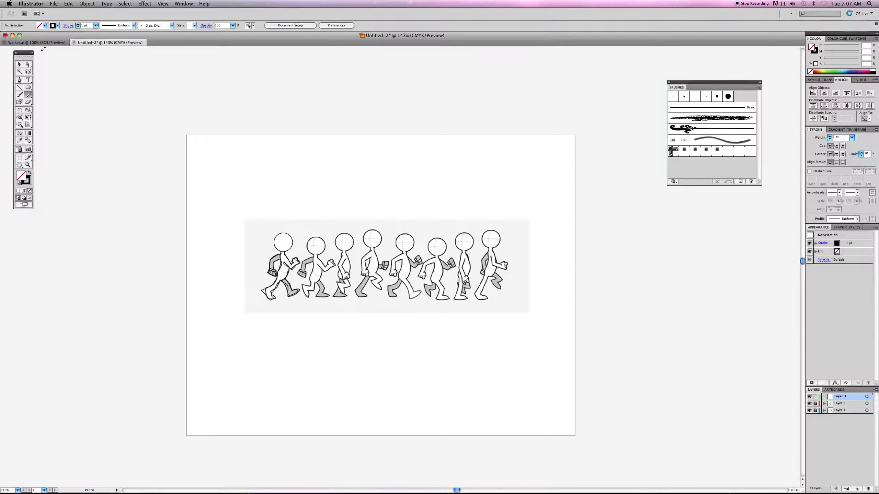
# - Switch to the Walker.ai document and select individual walking figures to check which layer each belongs to
pyautogui.click(41, 42)
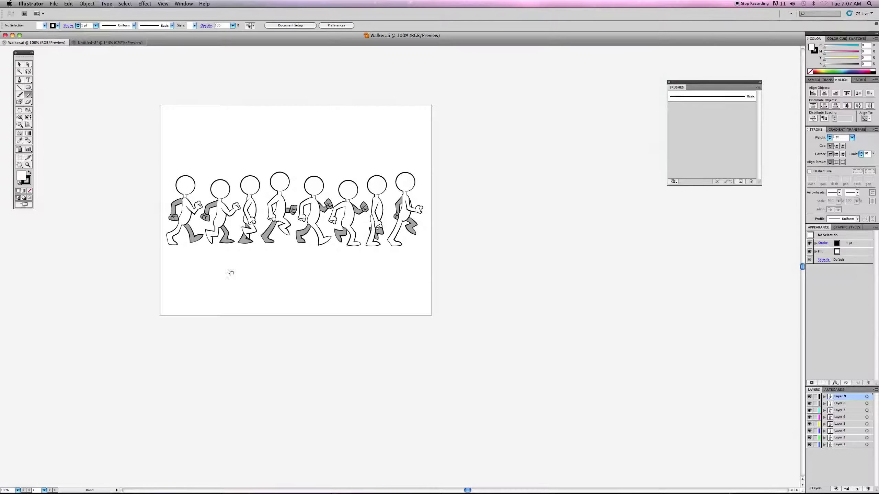
pyautogui.moveTo(231, 272); pyautogui.dragTo(300, 311)
pyautogui.press('super+equal')
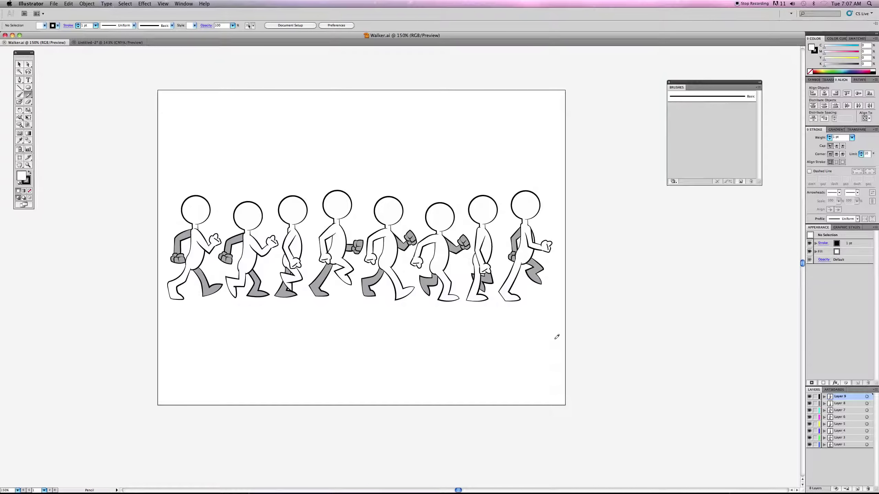
pyautogui.click(19, 65)
pyautogui.moveTo(156, 190); pyautogui.dragTo(214, 297)
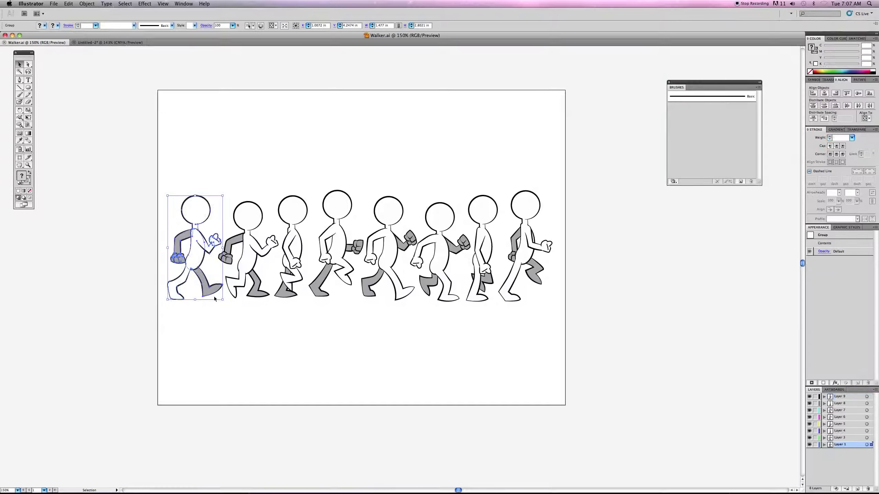
pyautogui.moveTo(227, 174); pyautogui.dragTo(280, 180)
pyautogui.click(304, 308)
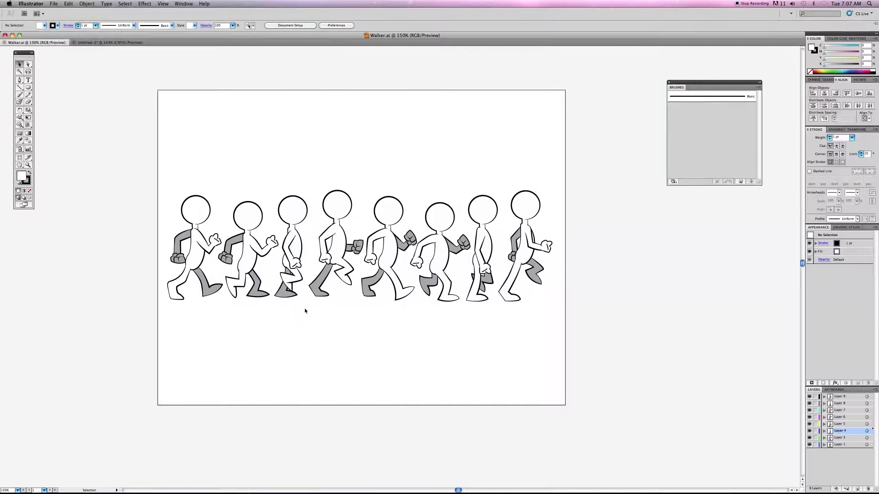
# - Select all eight walking figures and stack them with Horizontal Align Center
pyautogui.moveTo(138, 157); pyautogui.dragTo(580, 353)
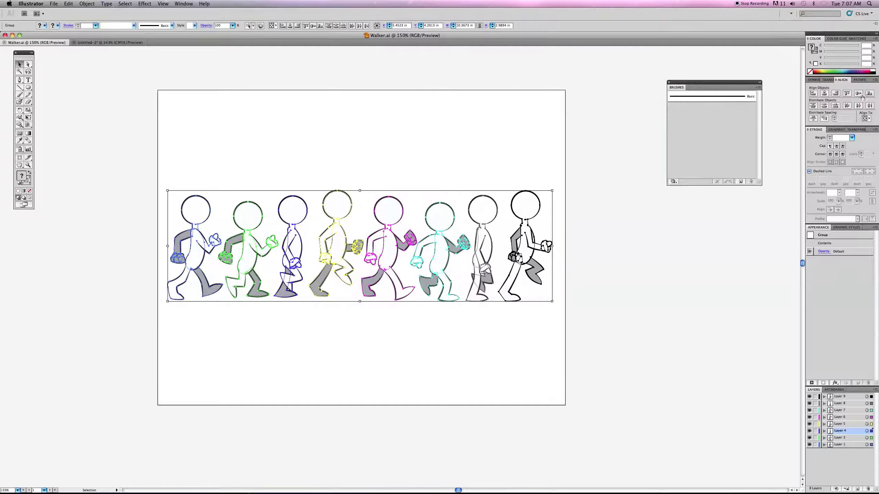
pyautogui.moveTo(847, 83)
pyautogui.mouseDown()
pyautogui.moveTo(609, 101)
pyautogui.moveTo(538, 93)
pyautogui.mouseUp()
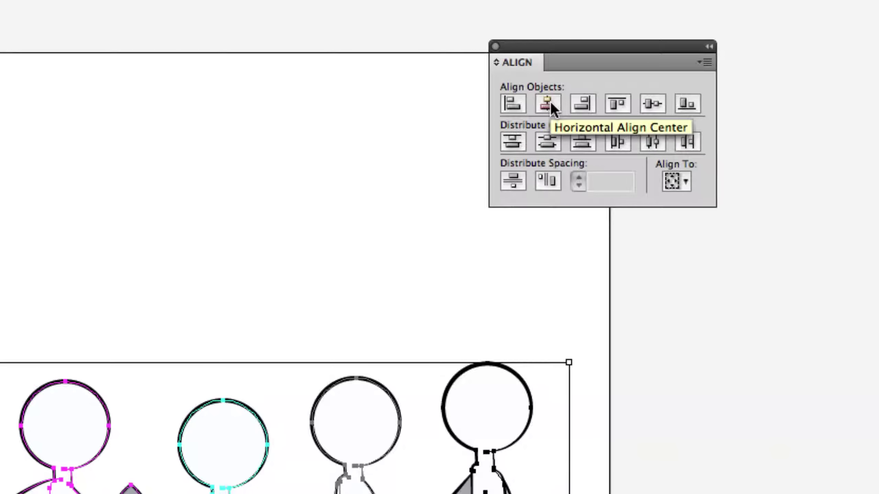
pyautogui.click(548, 104)
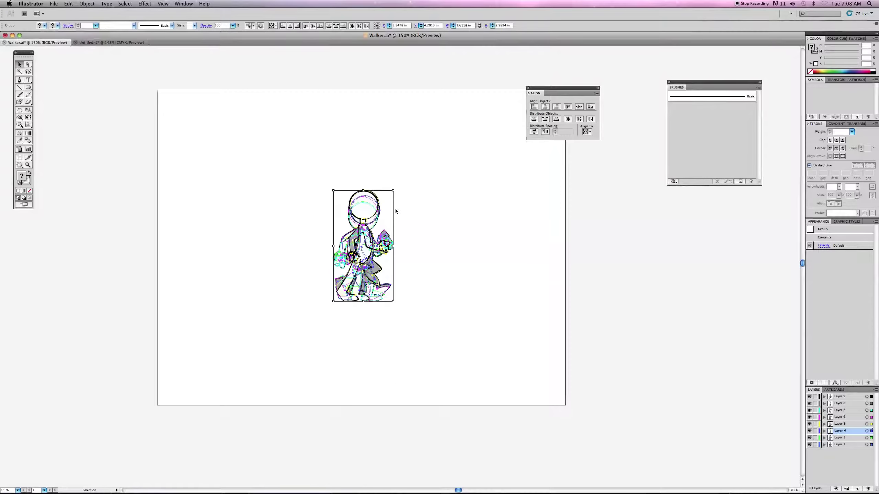
pyautogui.click(408, 212)
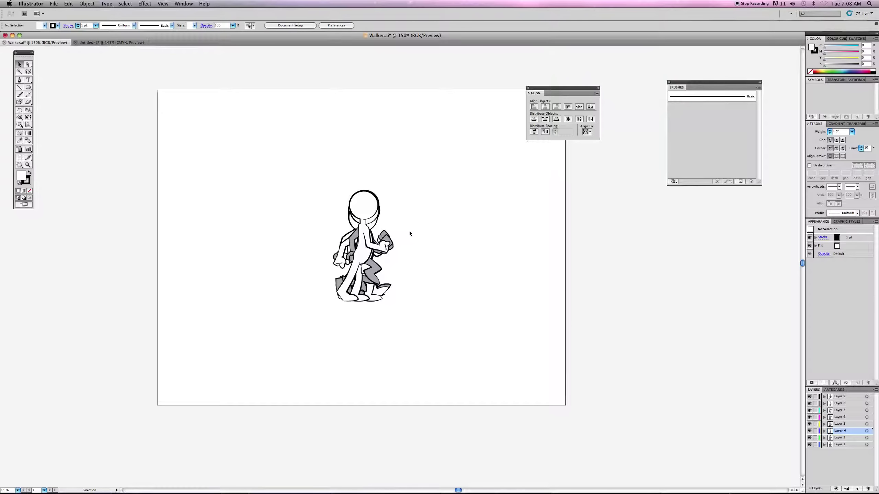
pyautogui.click(528, 89)
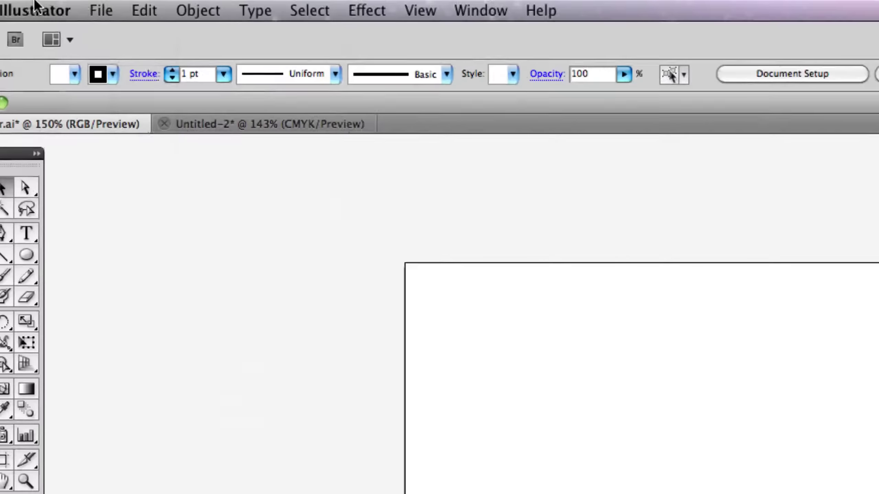
# - Export the artwork as Walker.swf in Flash (swf) format to the Animation Class folder
pyautogui.click(35, 3)
pyautogui.moveTo(50, 2)
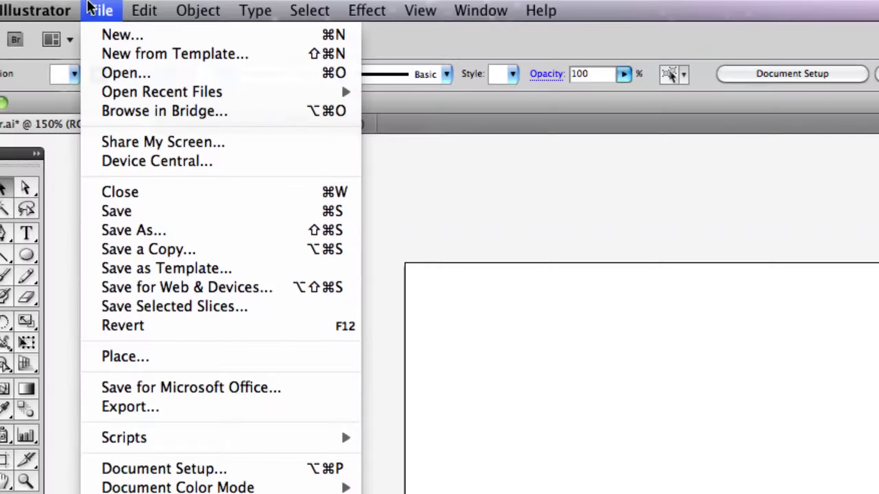
pyautogui.click(148, 408)
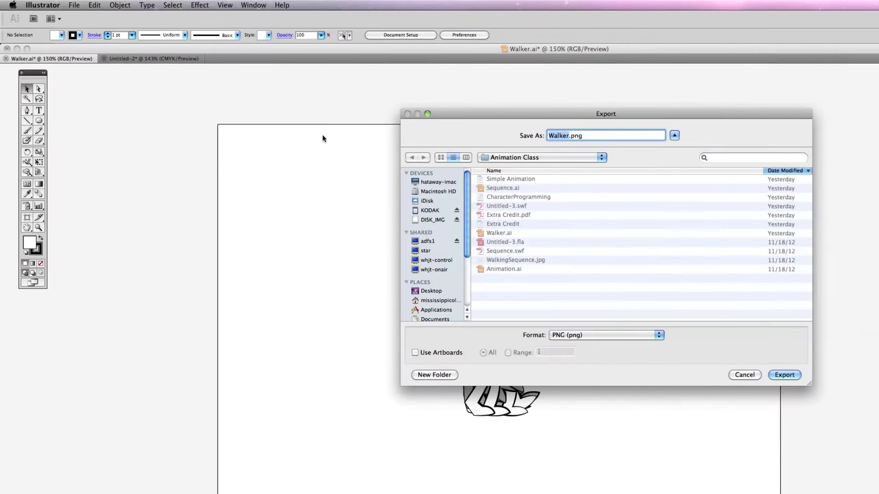
pyautogui.moveTo(603, 112); pyautogui.dragTo(380, 105)
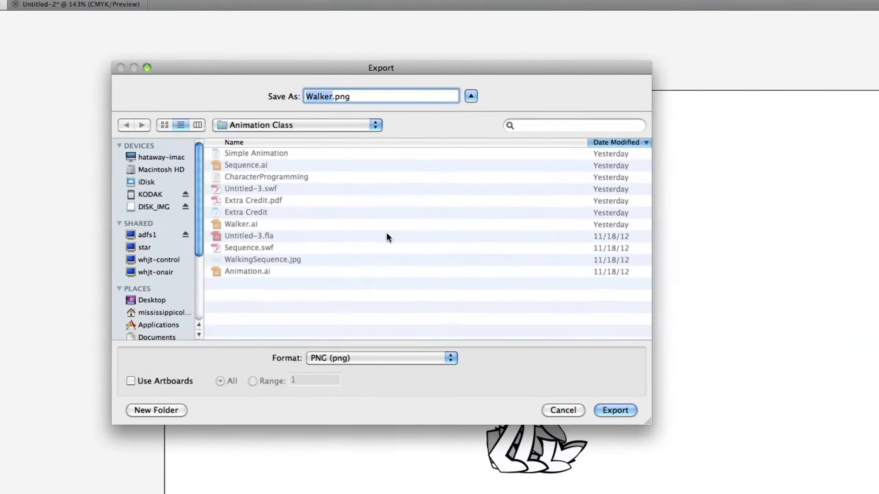
pyautogui.click(323, 359)
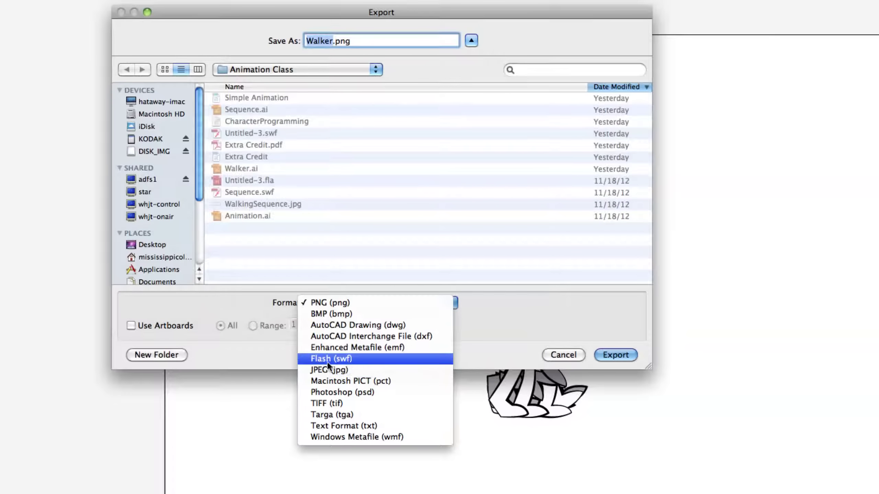
pyautogui.click(346, 360)
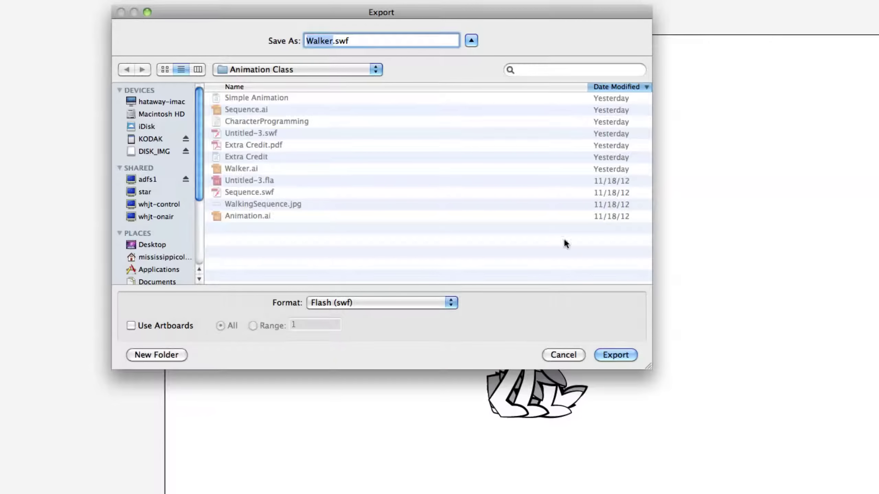
pyautogui.click(611, 354)
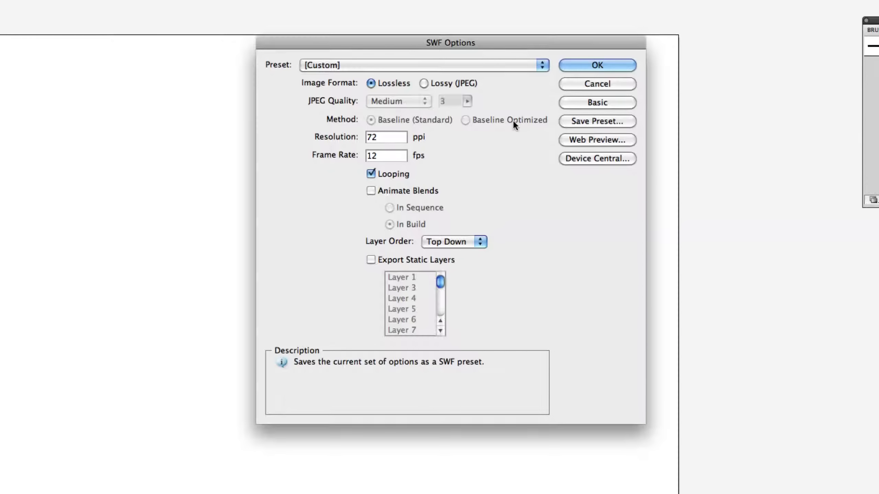
# - Set the SWF export to AI Layers to SWF Frames, with the layer order set to Bottom Up
pyautogui.click(604, 106)
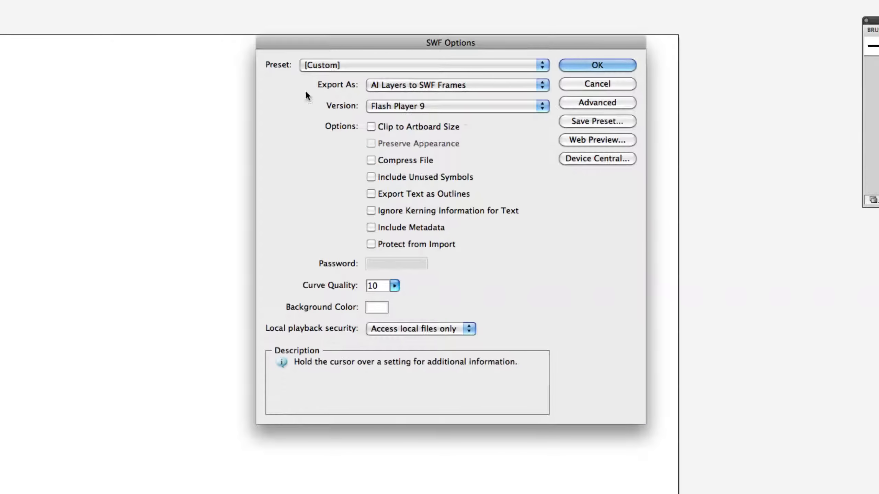
pyautogui.moveTo(369, 83)
pyautogui.click(375, 85)
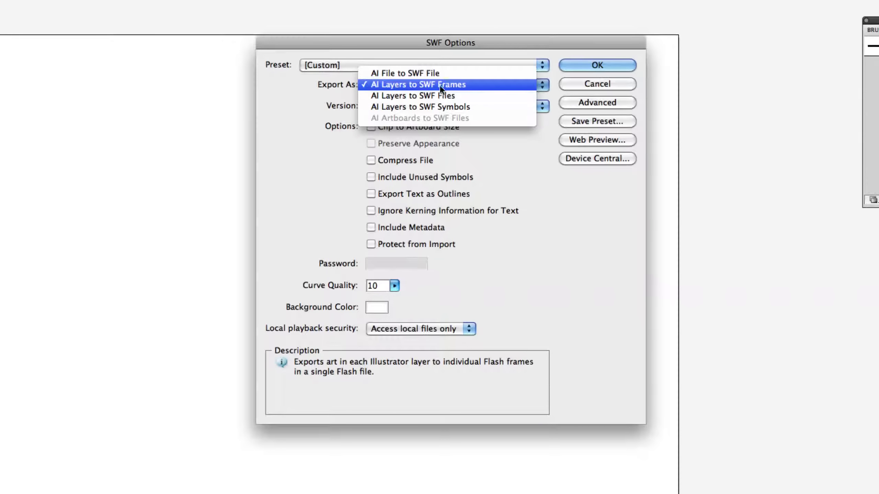
pyautogui.click(470, 86)
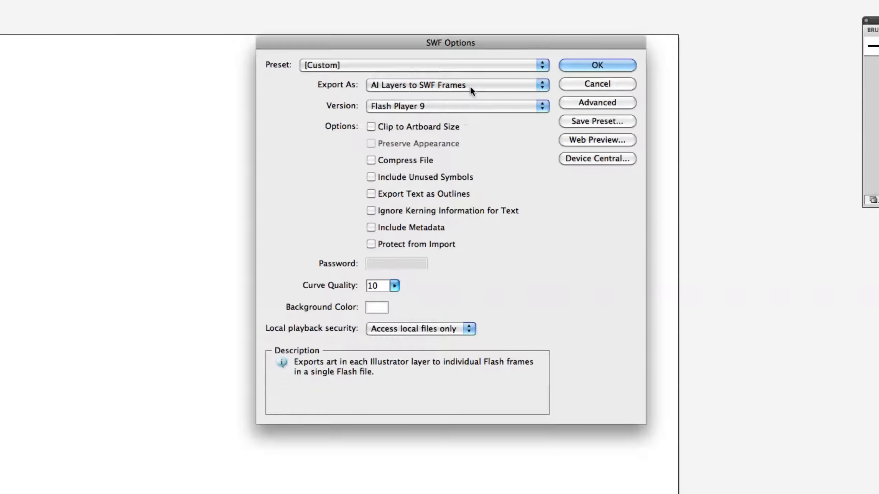
pyautogui.click(595, 104)
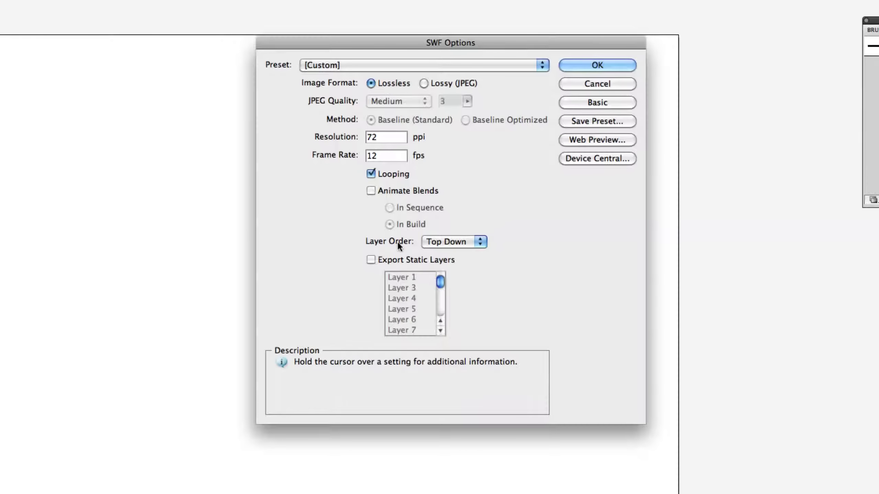
pyautogui.click(453, 241)
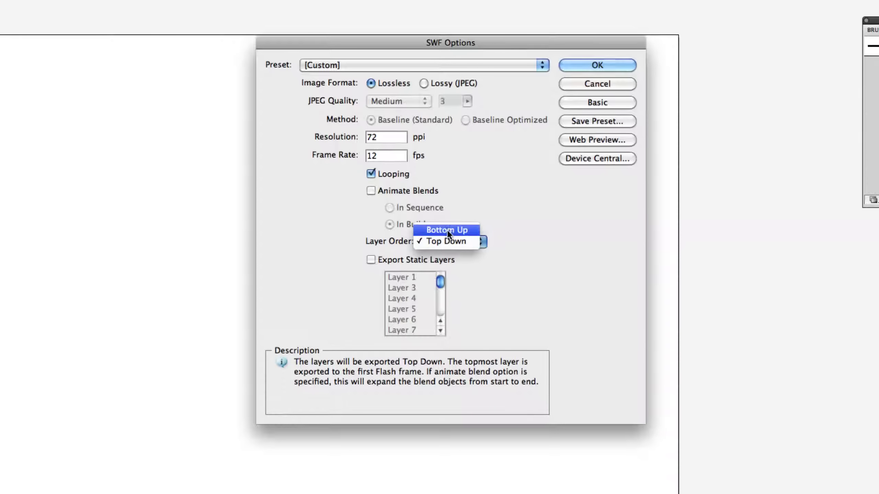
pyautogui.click(446, 229)
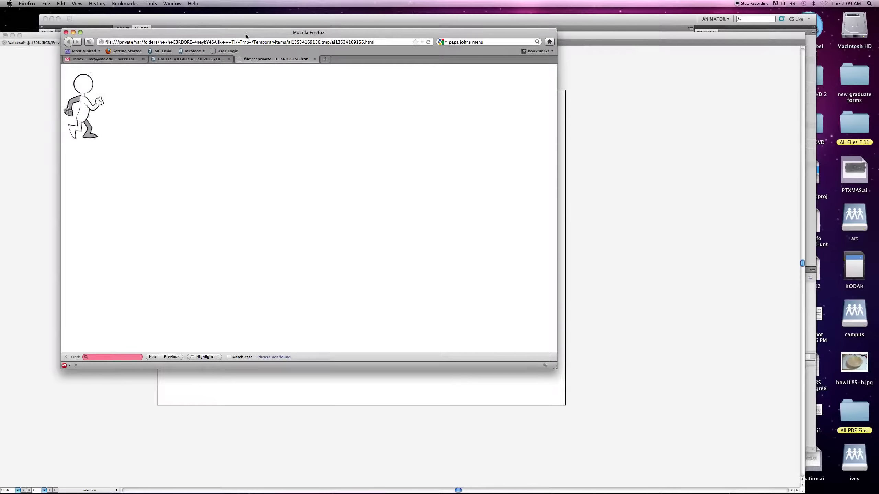
# - Check the walk cycle preview in Firefox, return to Illustrator, and confirm the SWF export options
pyautogui.moveTo(246, 33); pyautogui.dragTo(300, 54)
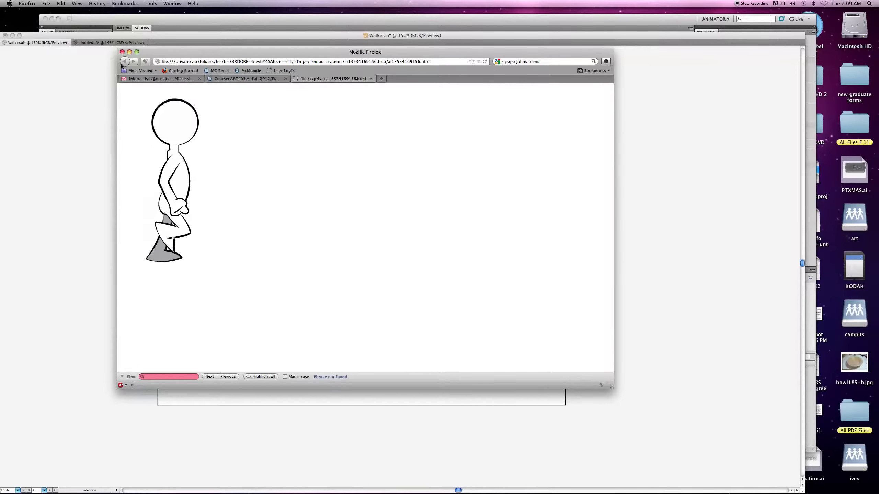
pyautogui.moveTo(216, 51); pyautogui.dragTo(206, 95)
pyautogui.press('super+tab')
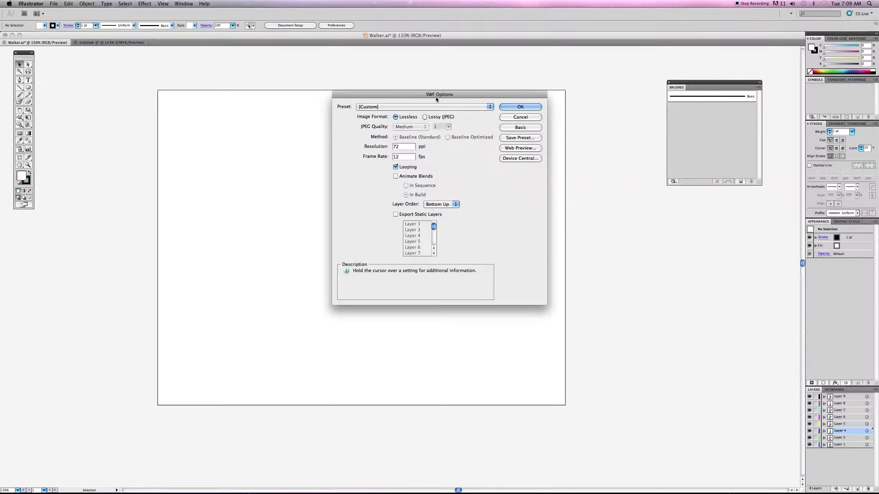
pyautogui.click(521, 108)
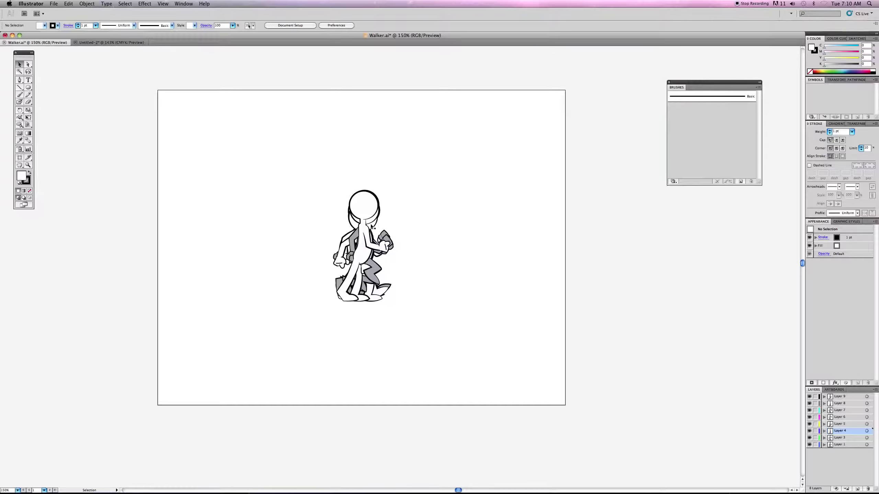
# - Switch to Adobe Flash CS5 and enlarge its window to fill most of the screen
pyautogui.moveTo(344, 483)
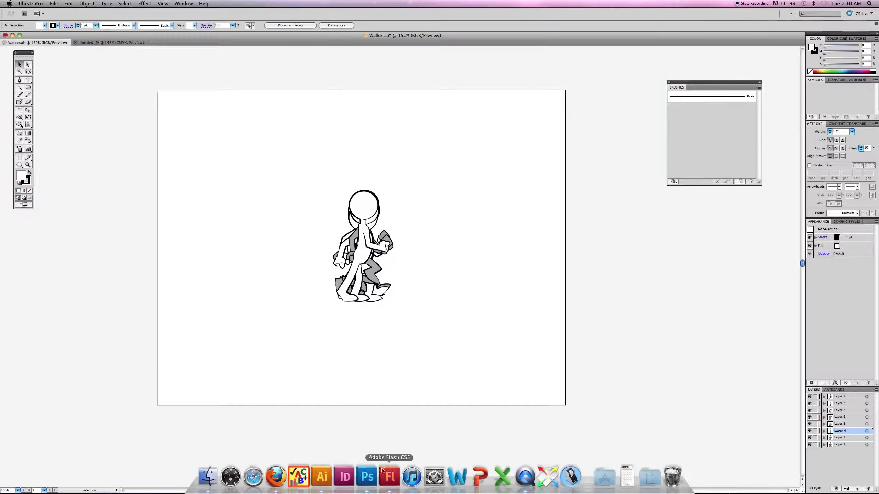
pyautogui.click(392, 476)
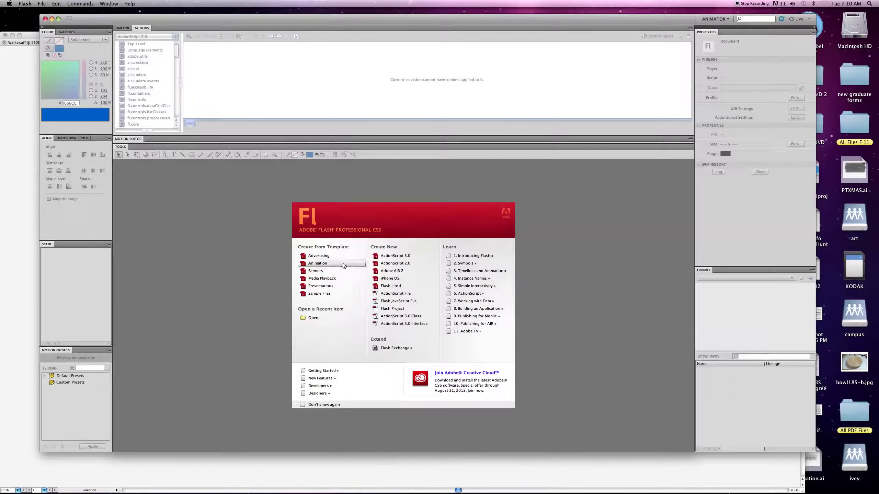
pyautogui.moveTo(224, 22); pyautogui.dragTo(192, 16)
pyautogui.moveTo(783, 446); pyautogui.dragTo(847, 485)
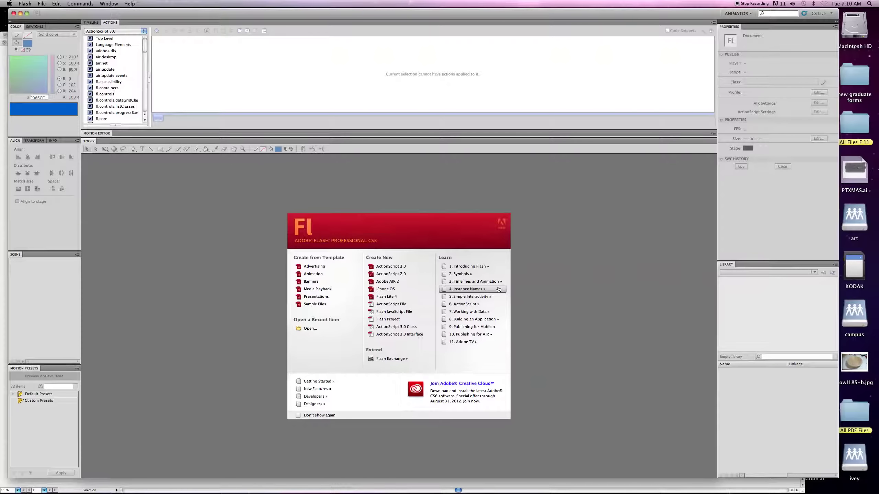
# - Create a new ActionScript 3.0 document
pyautogui.click(41, 3)
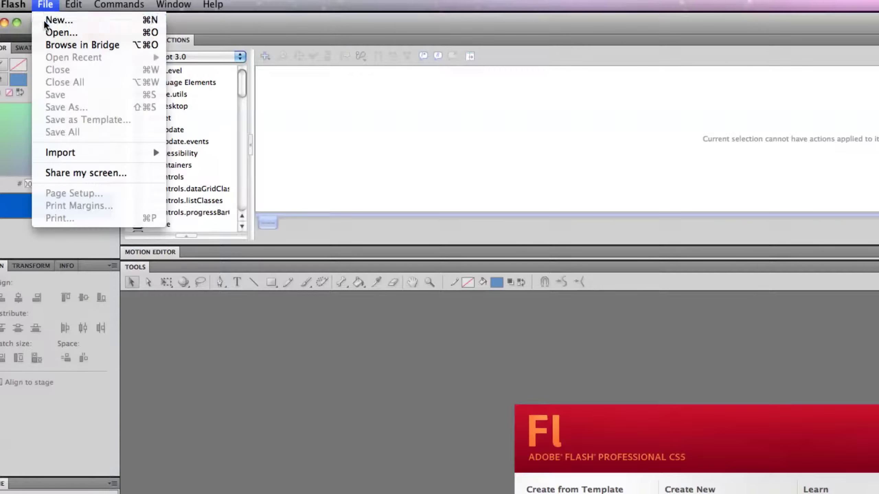
pyautogui.click(45, 21)
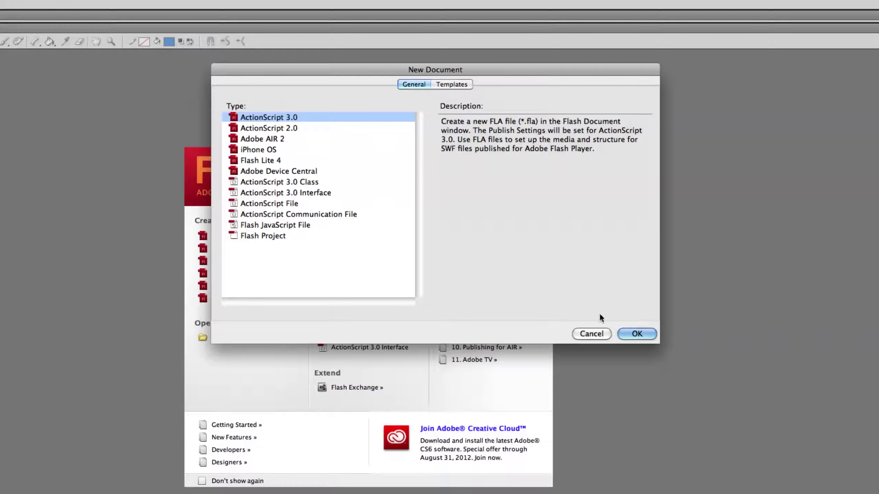
pyautogui.click(633, 336)
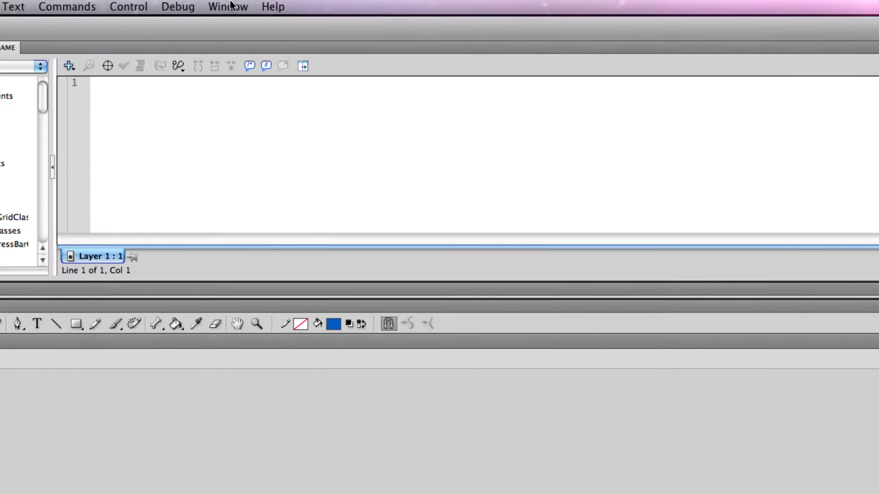
# - Switch the workspace layout to Developer
pyautogui.click(231, 3)
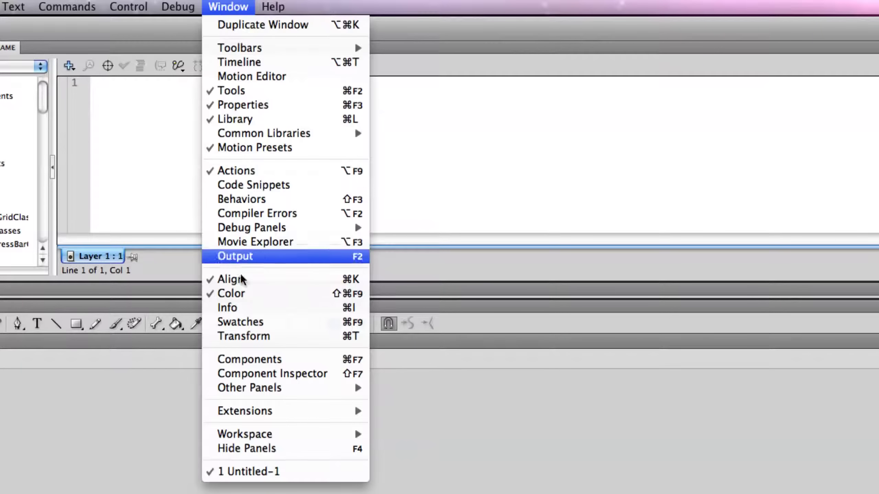
pyautogui.moveTo(253, 440)
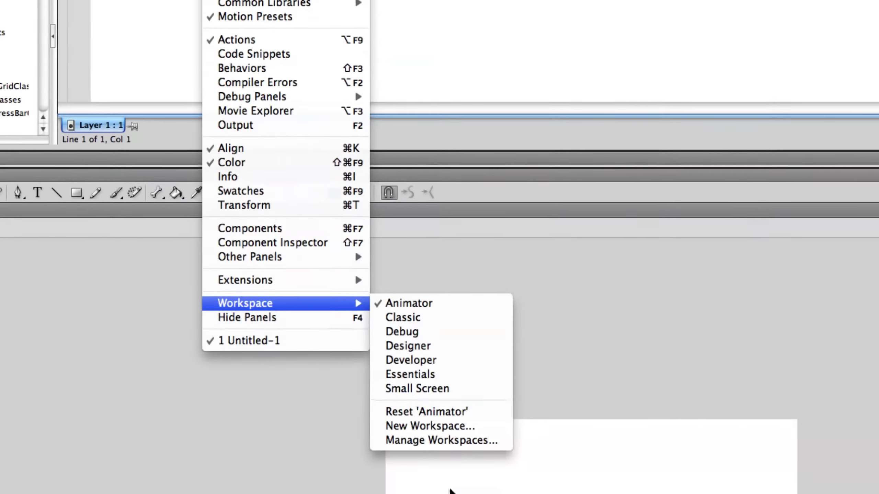
pyautogui.click(403, 361)
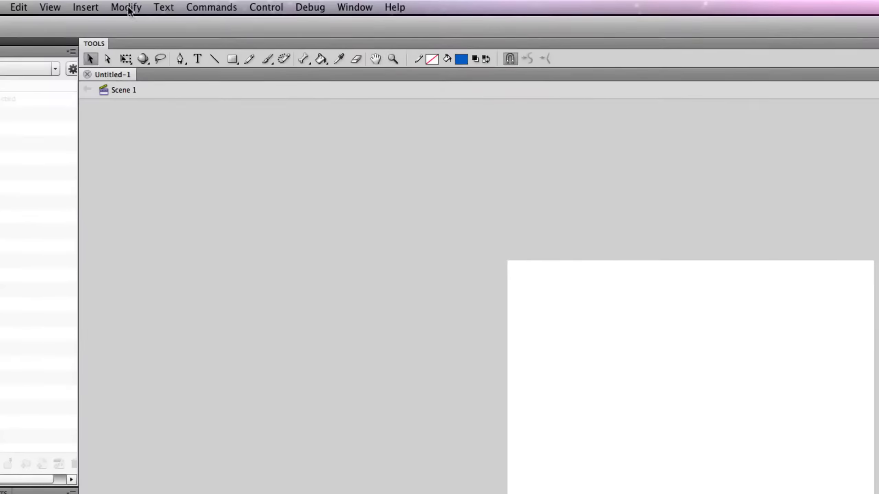
# - Set the document dimensions to 900 px wide by 600 px high
pyautogui.click(127, 4)
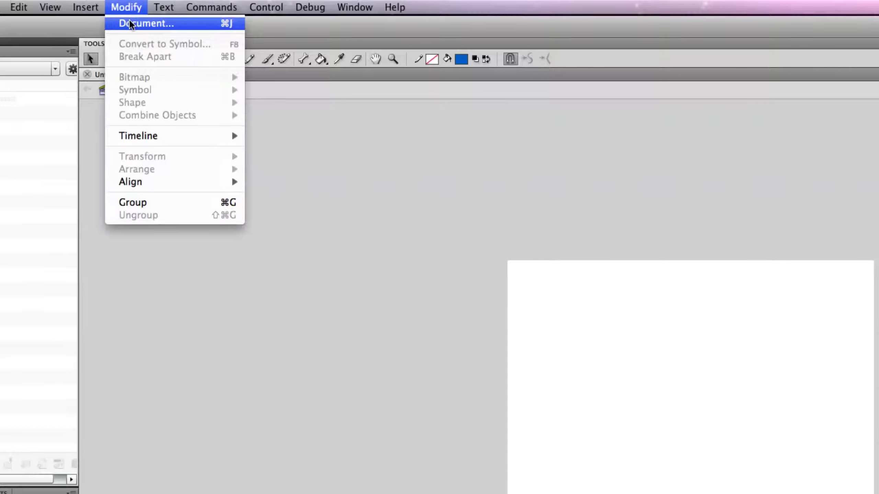
pyautogui.click(130, 22)
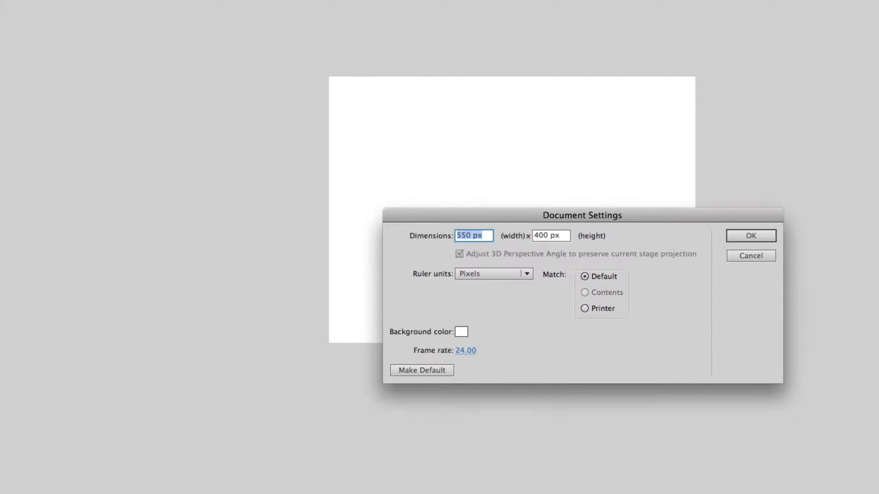
pyautogui.moveTo(605, 214); pyautogui.dragTo(557, 170)
pyautogui.doubleClick(414, 193)
pyautogui.write('900')
pyautogui.click(493, 192)
pyautogui.doubleClick(492, 192)
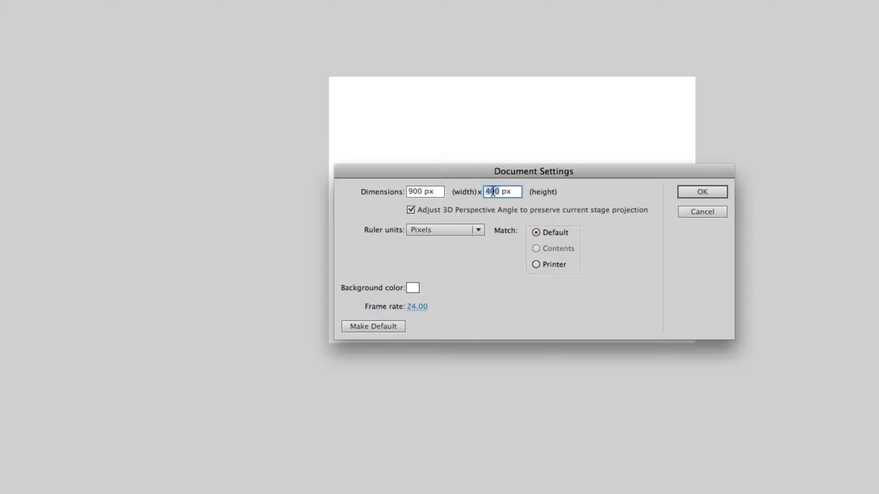
pyautogui.write('600')
pyautogui.click(696, 191)
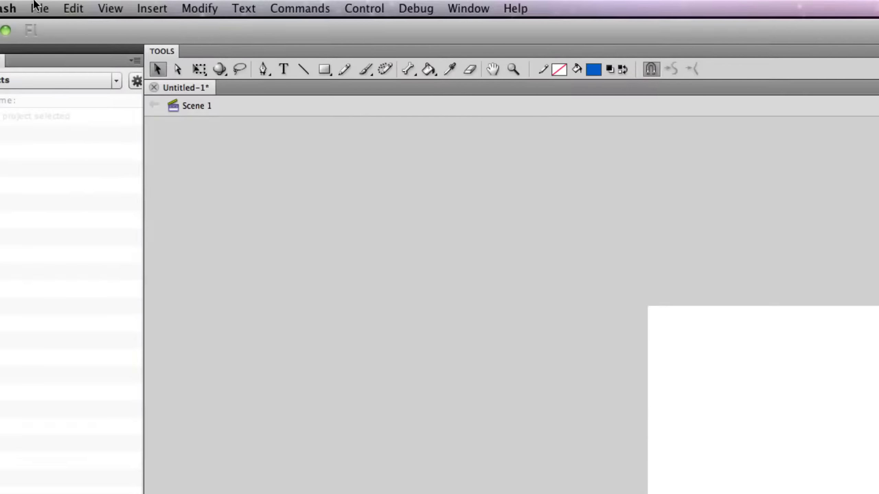
# - Import Walker.swf from the Animation Class folder on the Desktop into the library
pyautogui.click(41, 3)
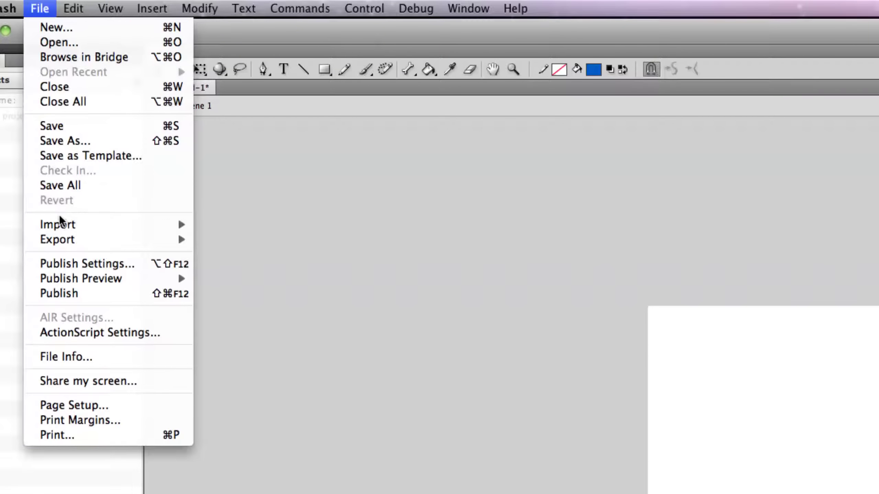
pyautogui.moveTo(58, 221)
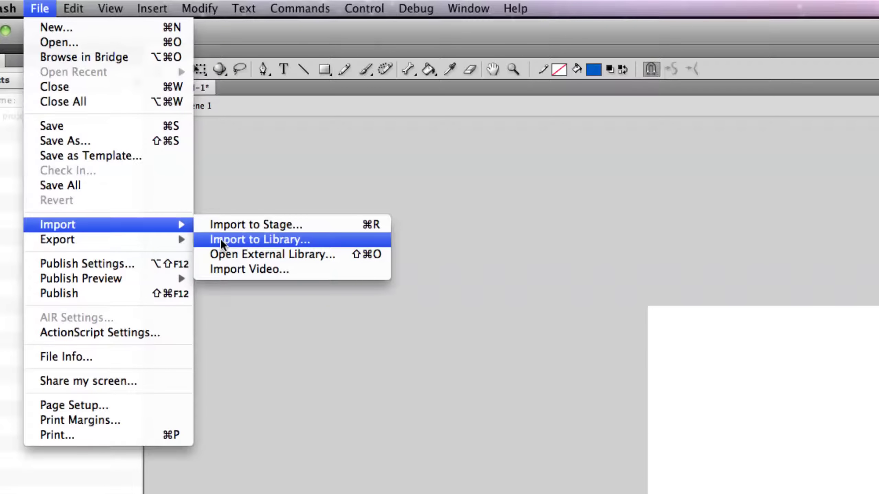
pyautogui.click(290, 239)
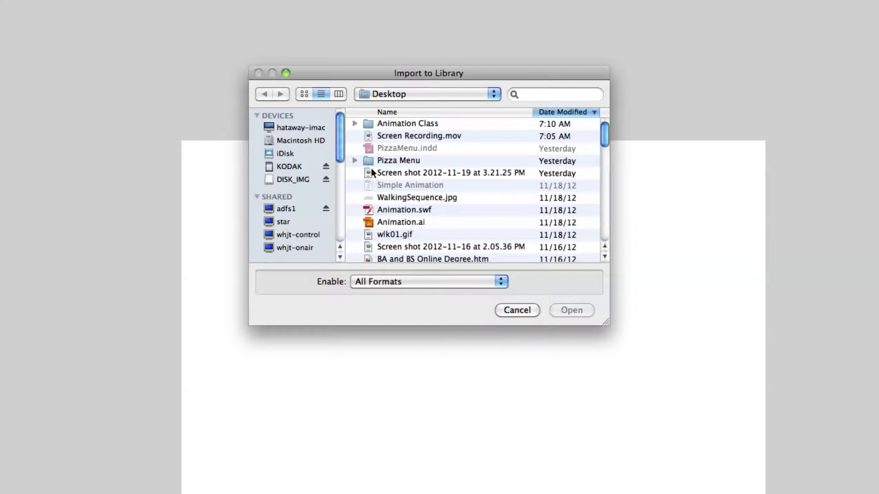
pyautogui.click(390, 123)
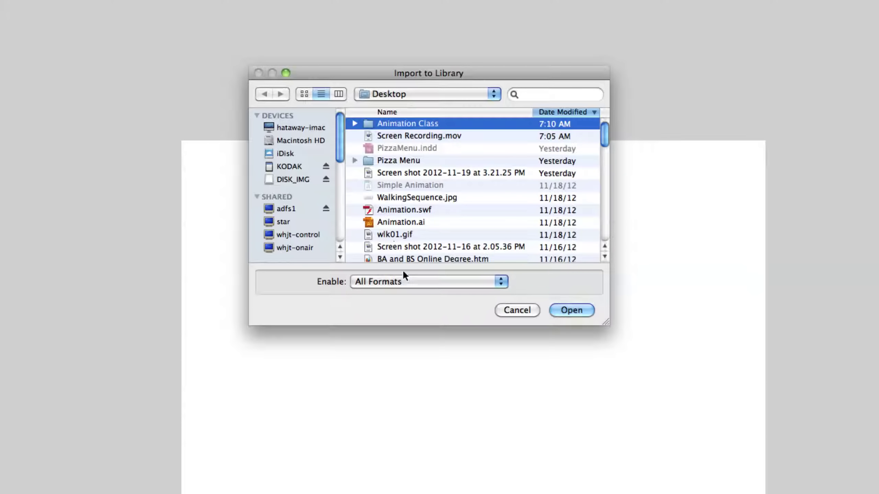
pyautogui.scroll(-15, 402, 224)
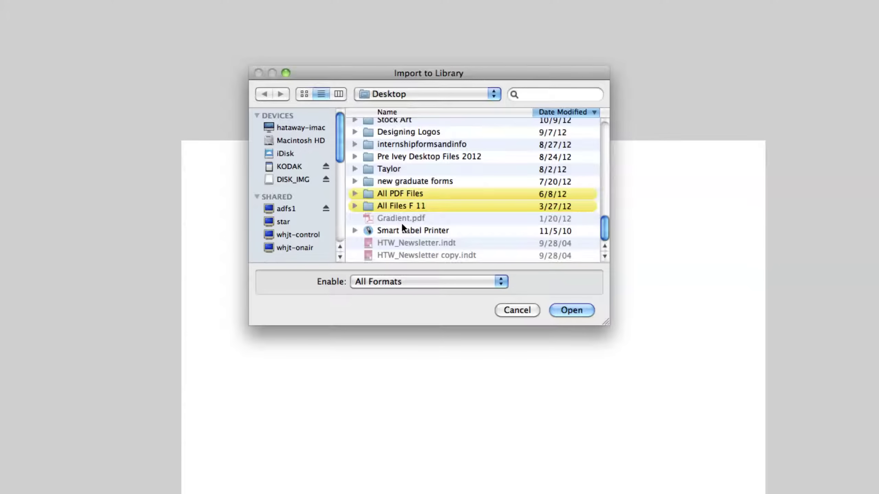
pyautogui.scroll(15, 404, 198)
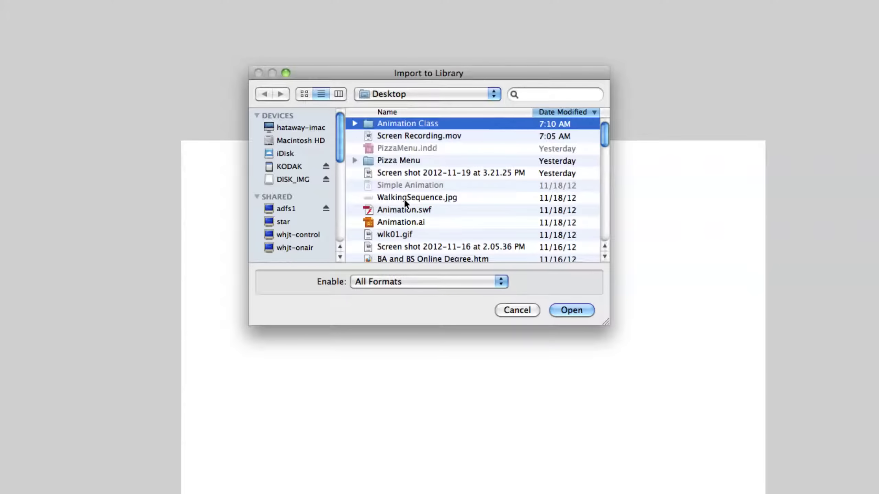
pyautogui.doubleClick(383, 123)
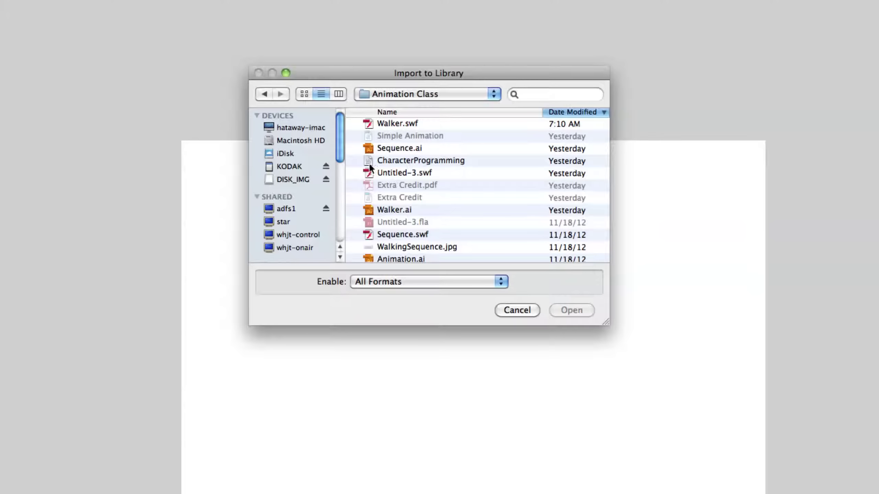
pyautogui.click(384, 127)
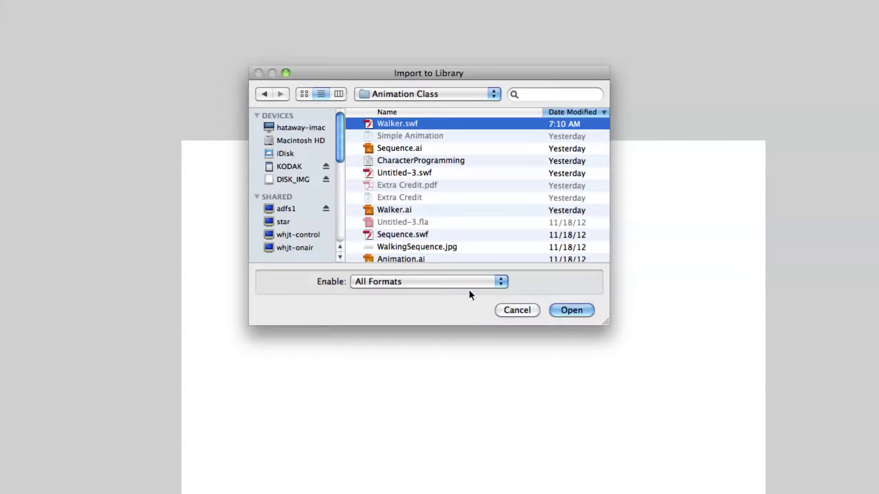
pyautogui.click(575, 311)
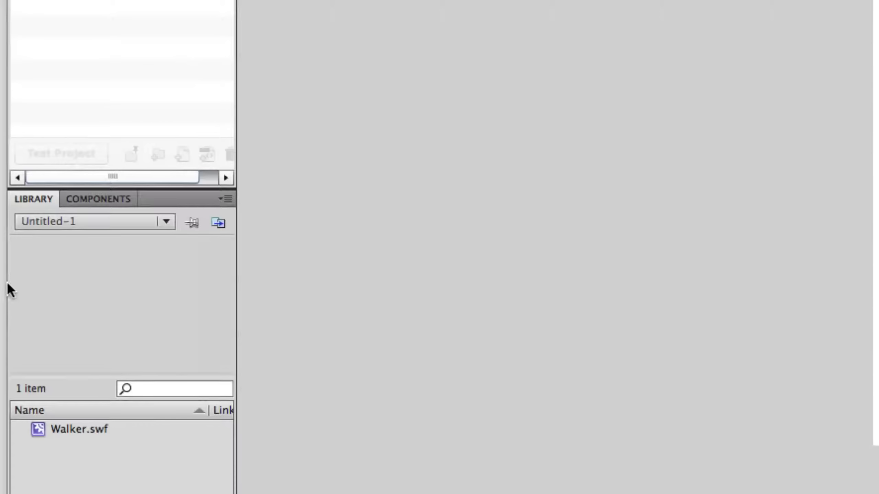
# - Place Walker.swf from the library near the center of the stage, at about X 387, Y 193
pyautogui.click(62, 429)
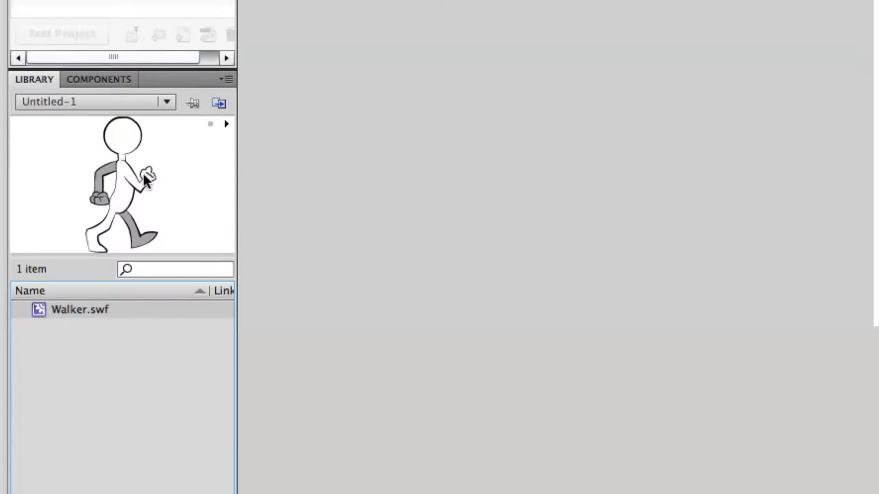
pyautogui.moveTo(136, 156); pyautogui.dragTo(49, 313)
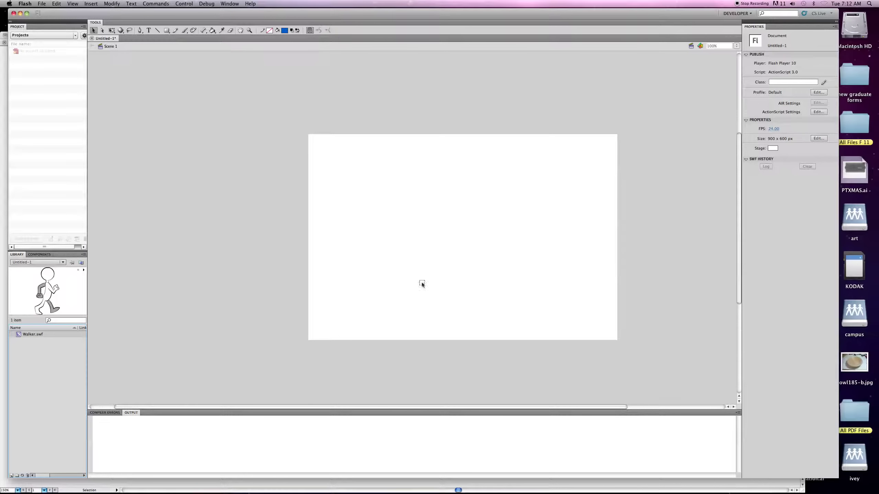
pyautogui.click(410, 329)
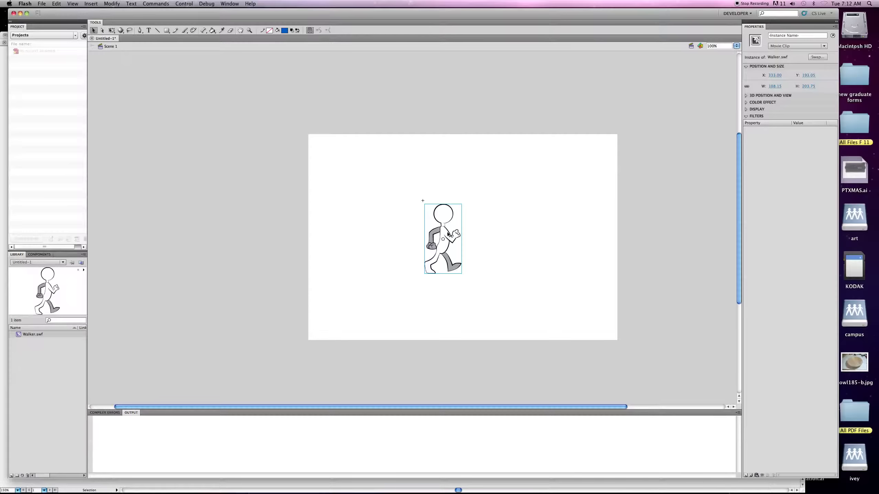
pyautogui.moveTo(448, 236); pyautogui.dragTo(466, 236)
pyautogui.click(470, 295)
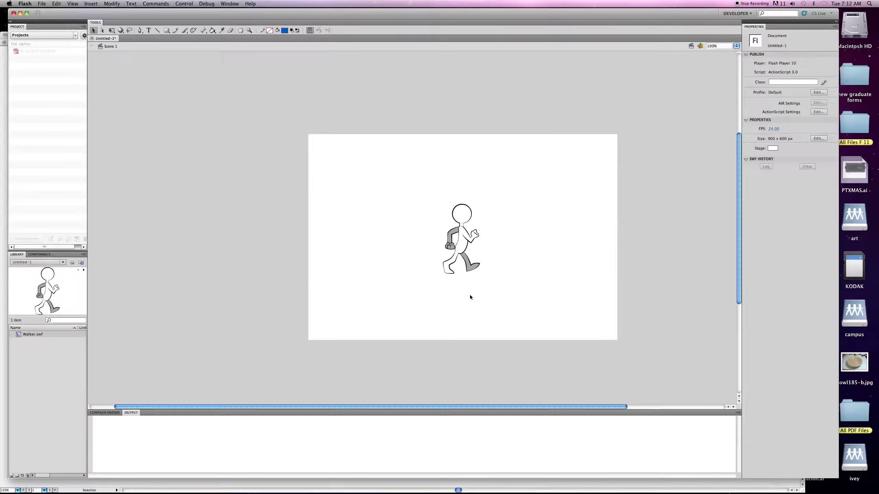
# - Give the walker movie clip on the stage the instance name character1
pyautogui.click(468, 244)
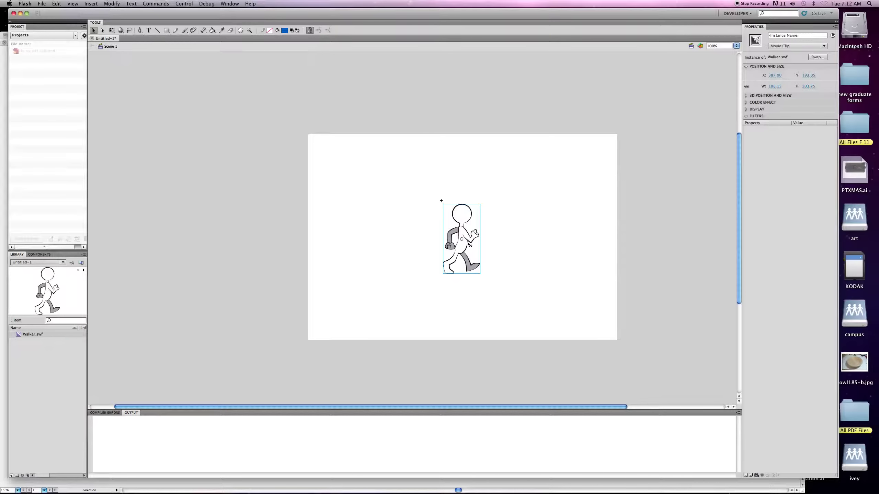
pyautogui.hscroll(-2, 468, 244)
pyautogui.hscroll(5, 468, 245)
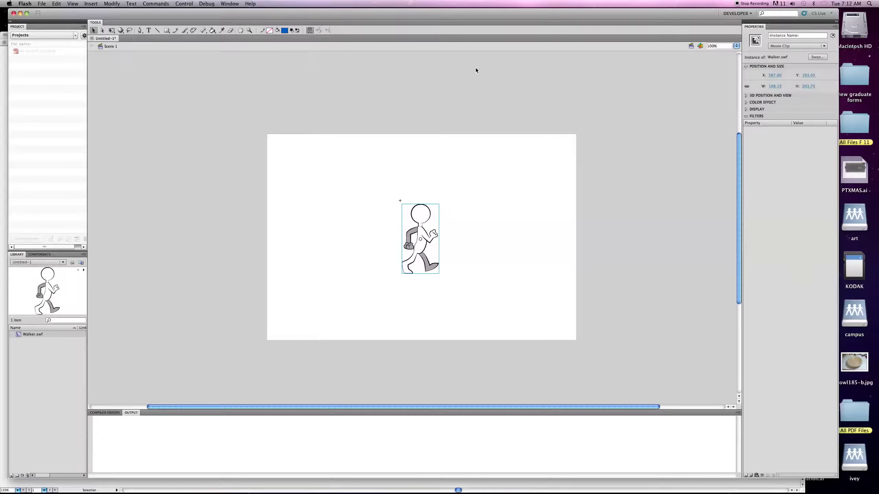
pyautogui.click(230, 3)
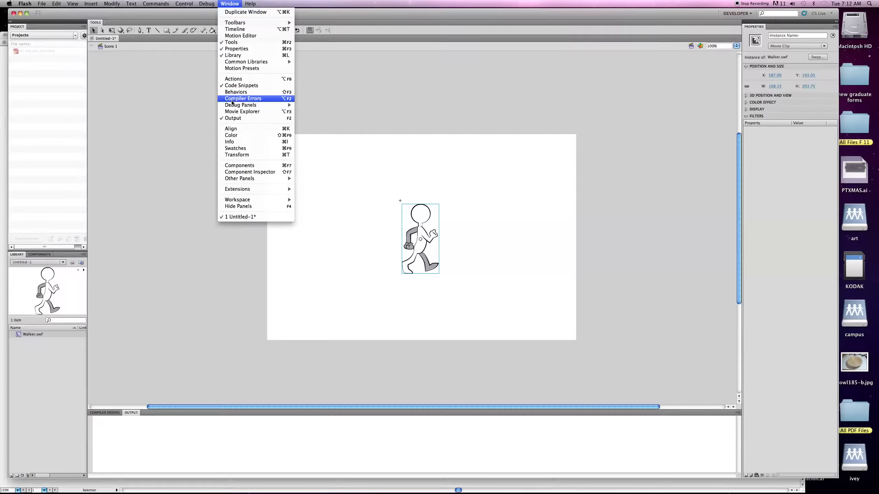
pyautogui.click(342, 77)
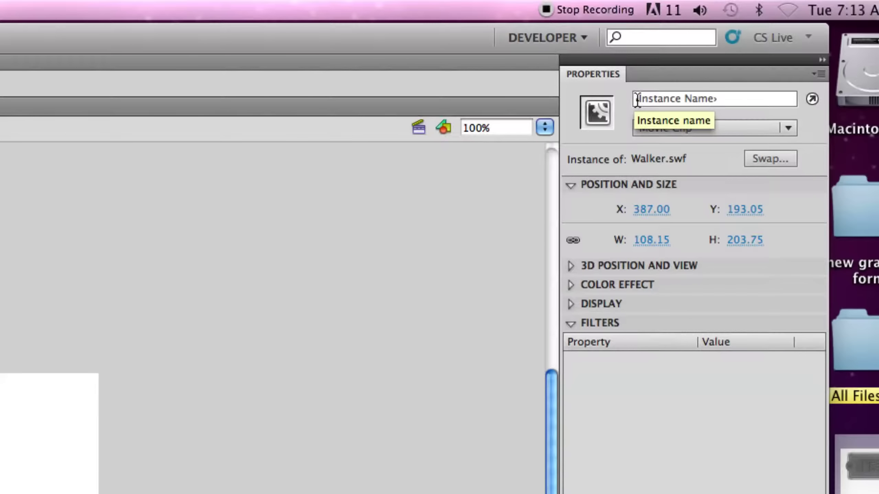
pyautogui.click(722, 99)
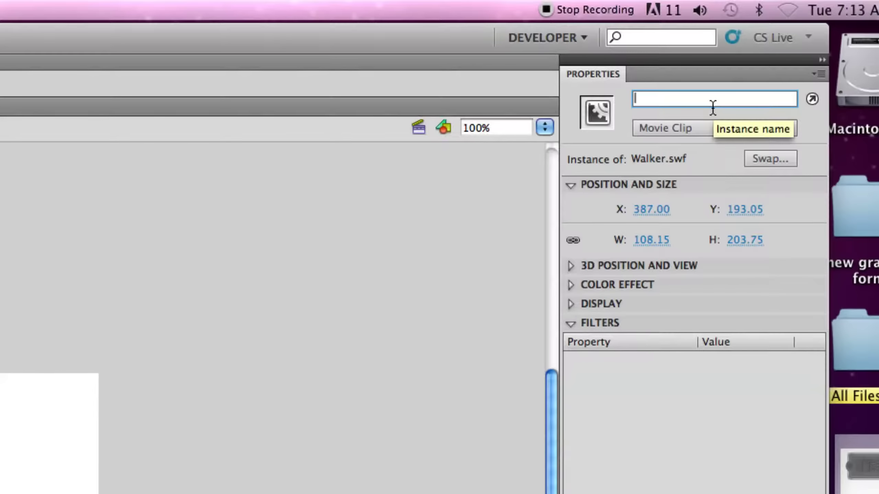
pyautogui.write('character1')
pyautogui.click(449, 225)
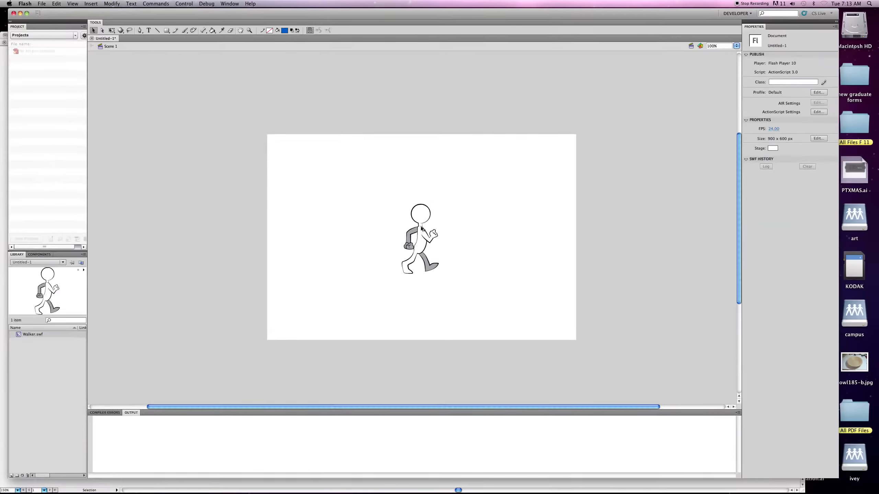
pyautogui.click(422, 229)
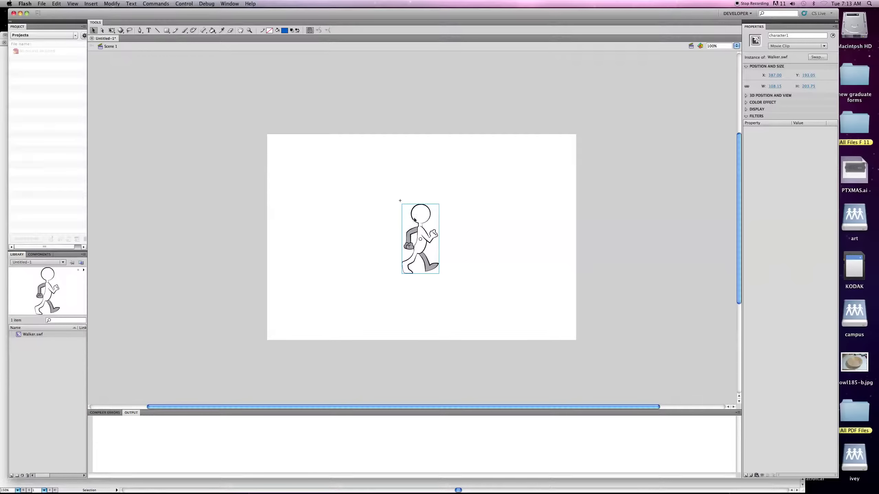
# - Show the Timeline and add a new layer above Layer 1
pyautogui.click(229, 4)
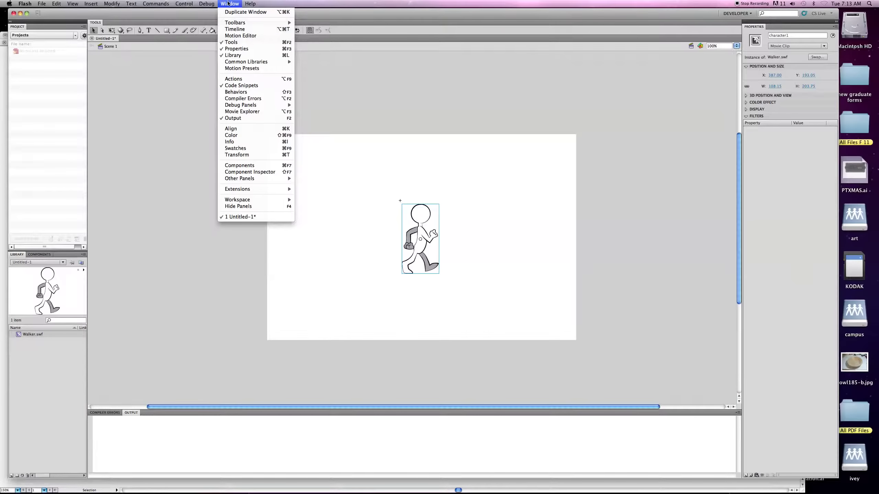
pyautogui.click(231, 31)
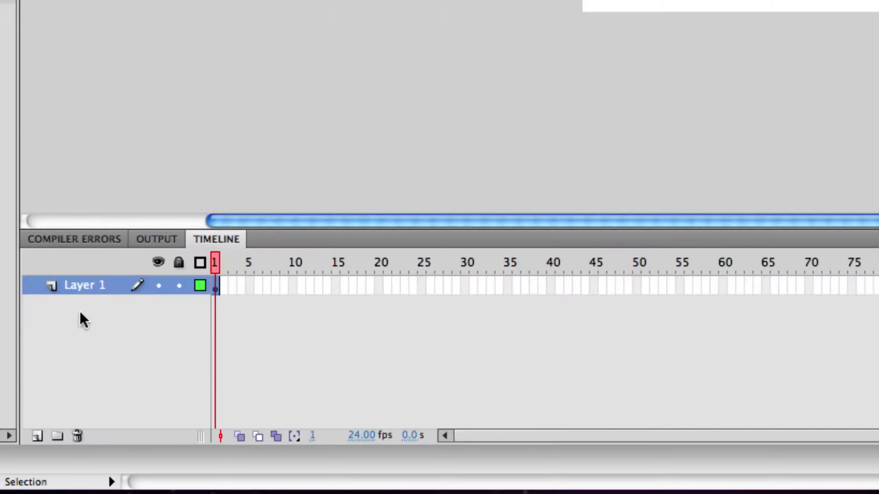
pyautogui.click(37, 437)
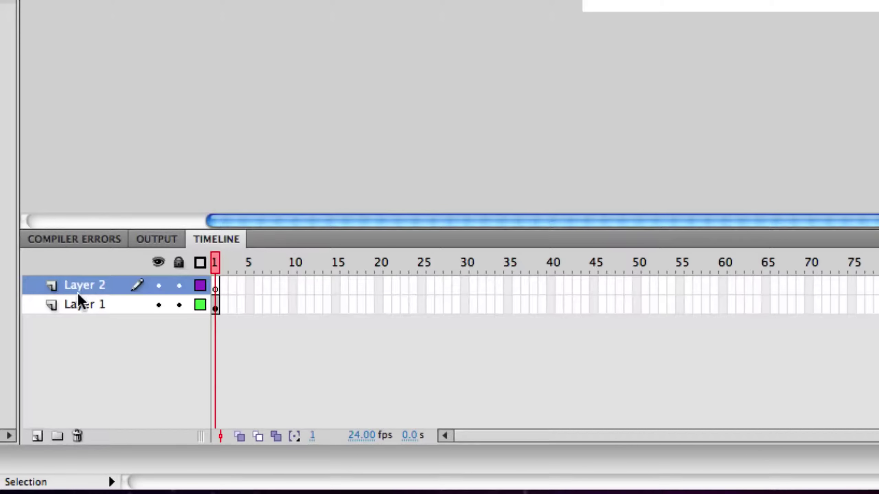
pyautogui.click(100, 286)
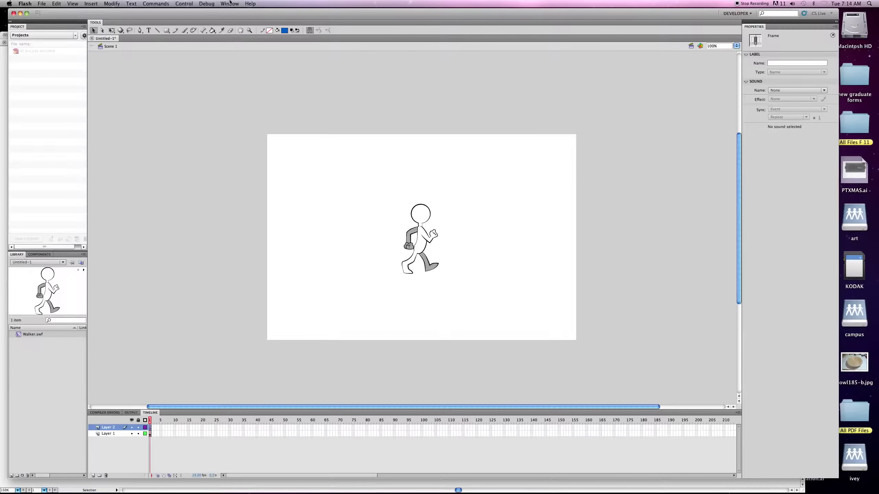
# - Open the Actions editor for frame 1 of Layer 2 and move it clear of the walker
pyautogui.click(229, 3)
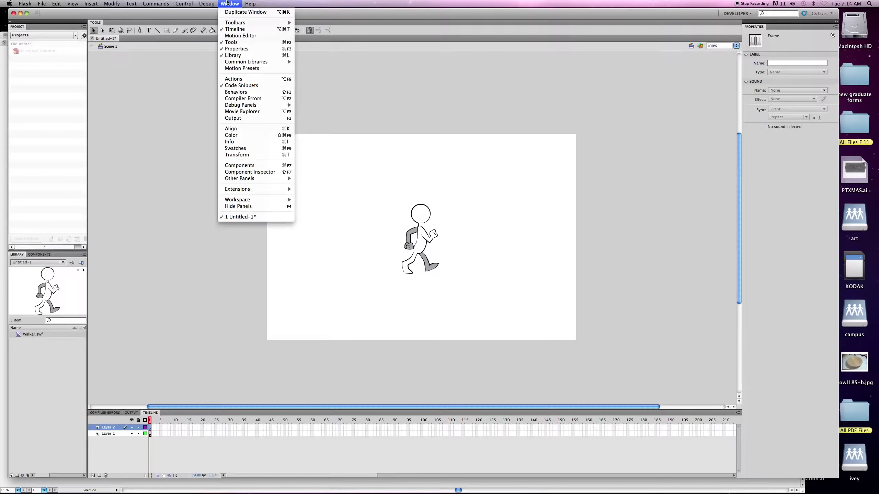
pyautogui.click(245, 81)
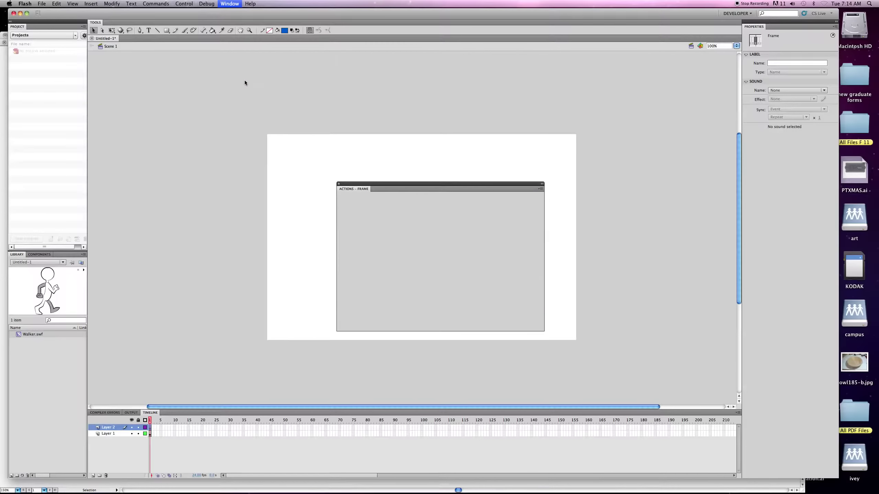
pyautogui.moveTo(440, 187); pyautogui.dragTo(189, 101)
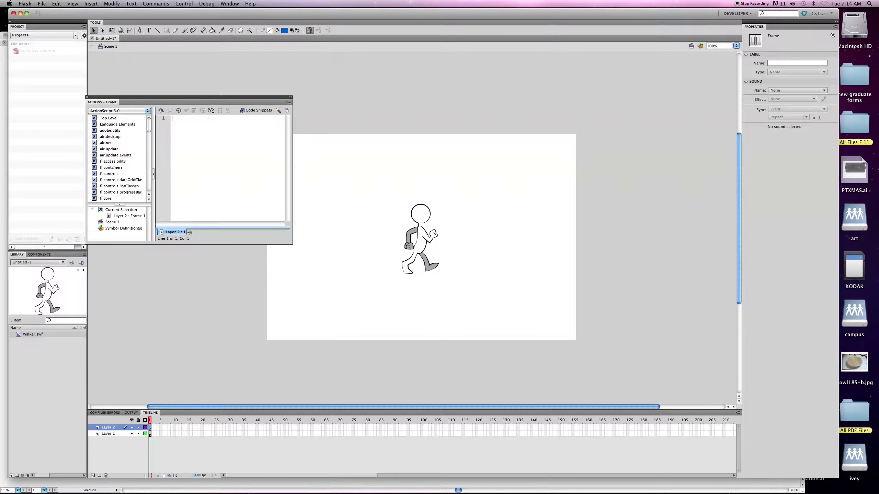
# - Switch to the Animation Class folder in Finder, open the CharacterProgramming text file, and enlarge its window to show the whole script
pyautogui.press('F9')
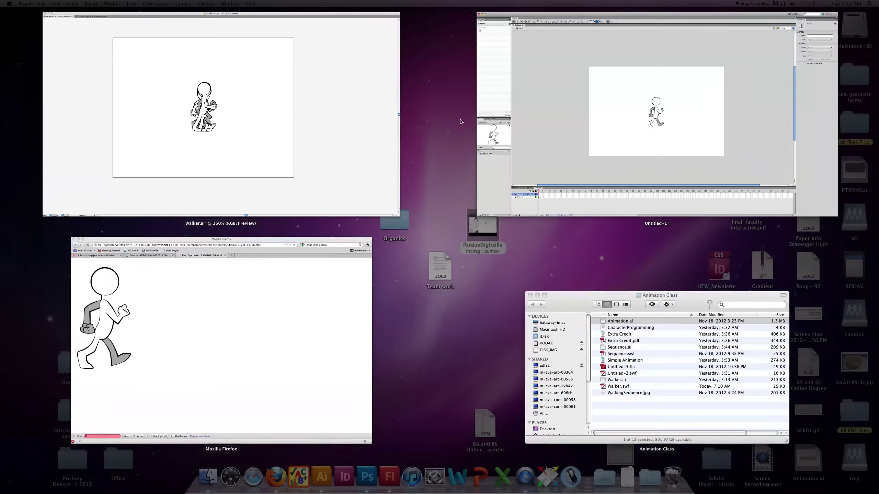
pyautogui.click(663, 332)
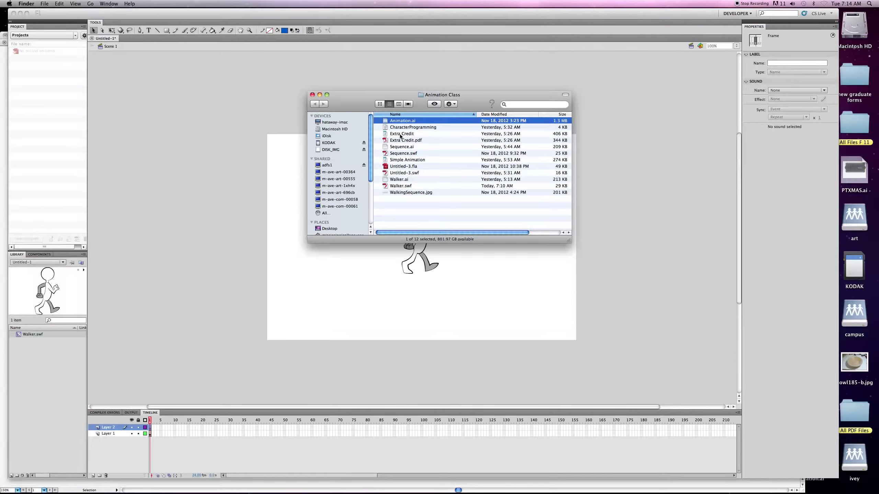
pyautogui.click(408, 128)
pyautogui.doubleClick(409, 127)
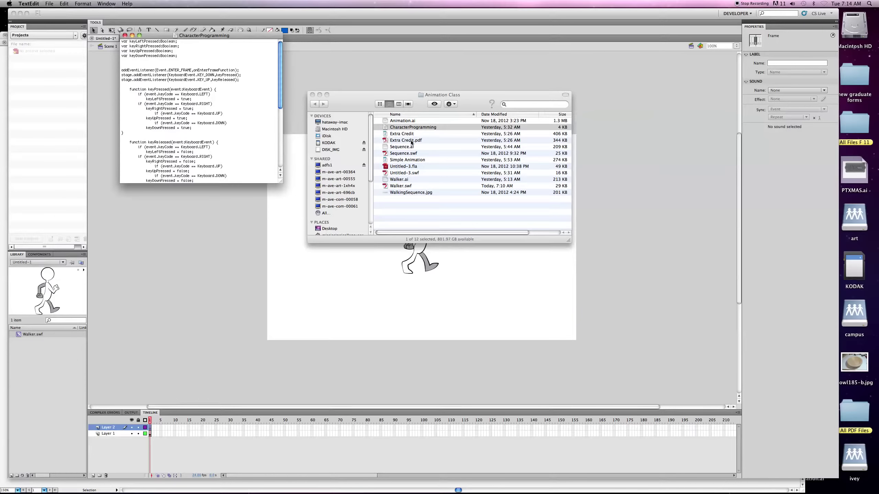
pyautogui.moveTo(280, 181); pyautogui.dragTo(382, 307)
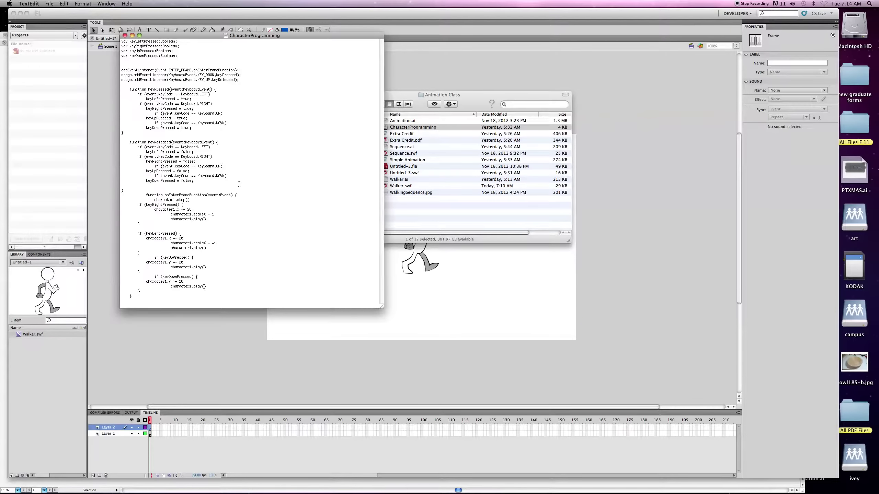
# - Copy the entire script from the CharacterProgramming text file and move its window aside
pyautogui.press('super+a')
pyautogui.click(64, 4)
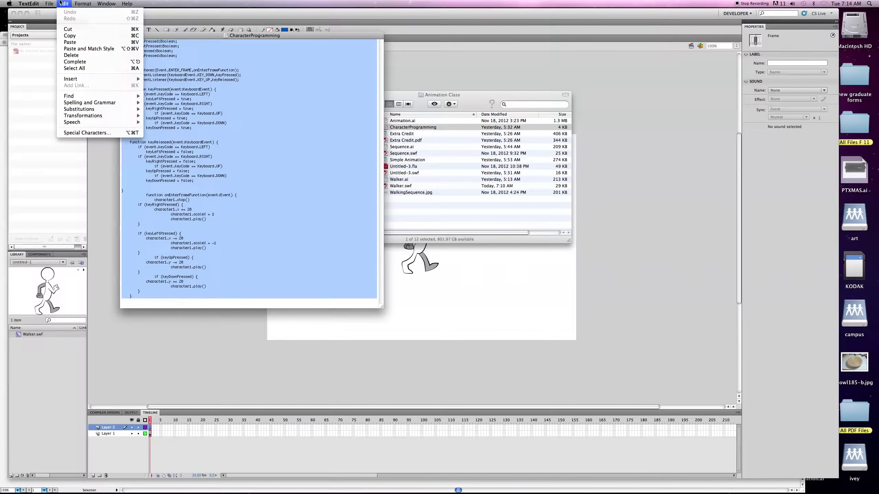
pyautogui.click(85, 35)
pyautogui.moveTo(148, 35); pyautogui.dragTo(306, 52)
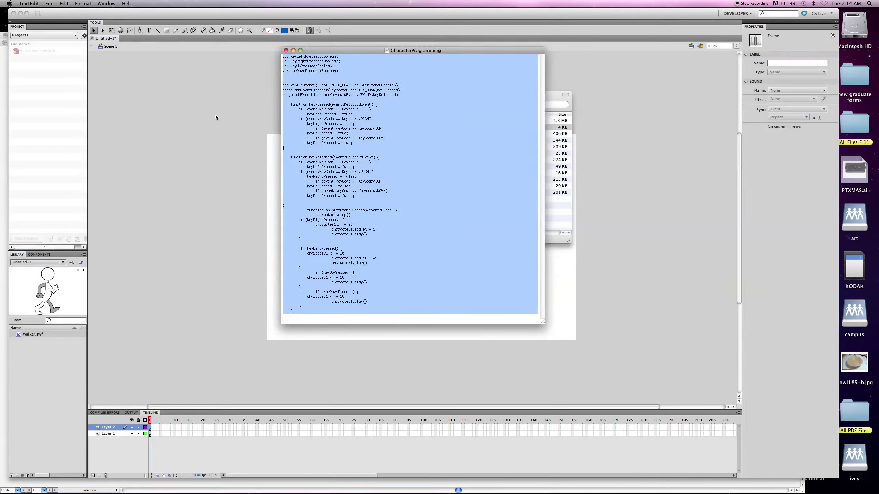
# - Switch back to Flash and paste the copied script into the Actions editor for frame 1 of Layer 2
pyautogui.click(216, 106)
pyautogui.hotkey('alt', 'F9')
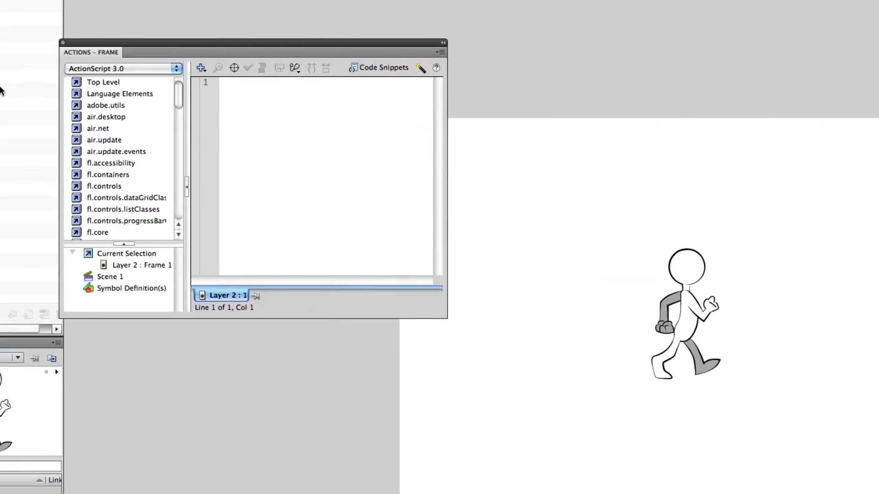
pyautogui.click(250, 106)
pyautogui.press('super+v')
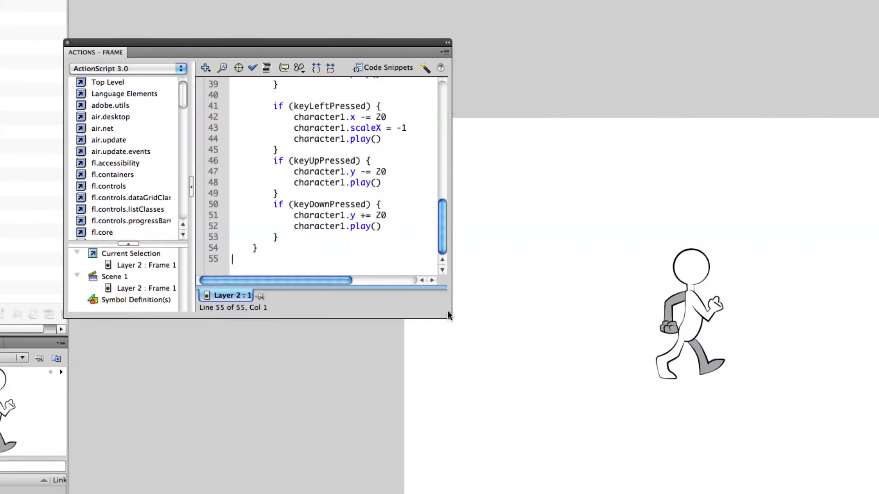
# - Enlarge the Actions editor and review the pasted script, including its variable declarations, event listeners and key functions
pyautogui.moveTo(449, 316); pyautogui.dragTo(559, 383)
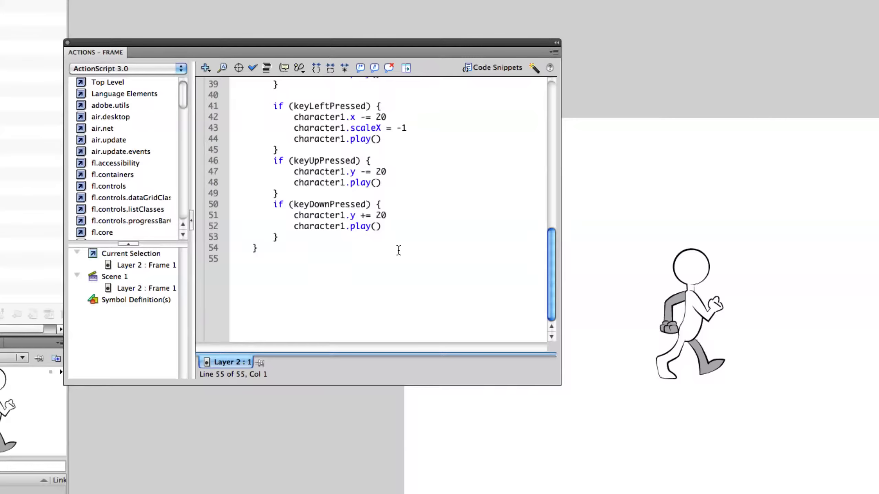
pyautogui.scroll(7, 398, 250)
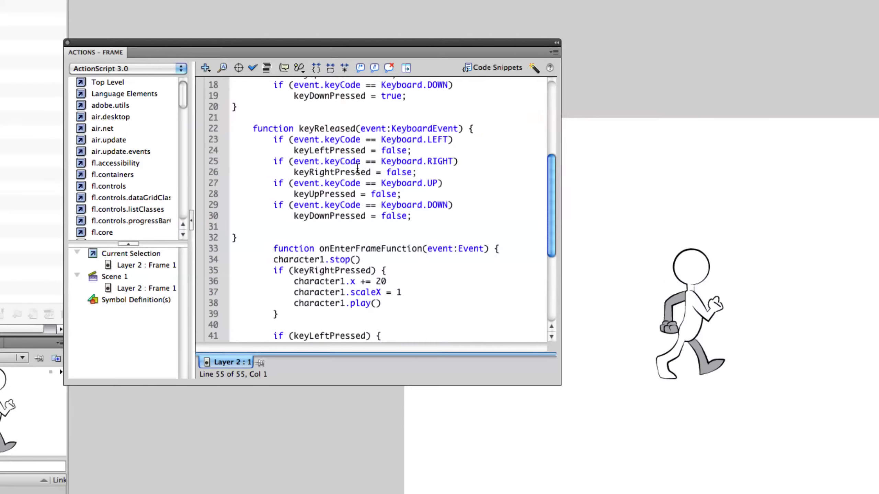
pyautogui.scroll(6, 358, 168)
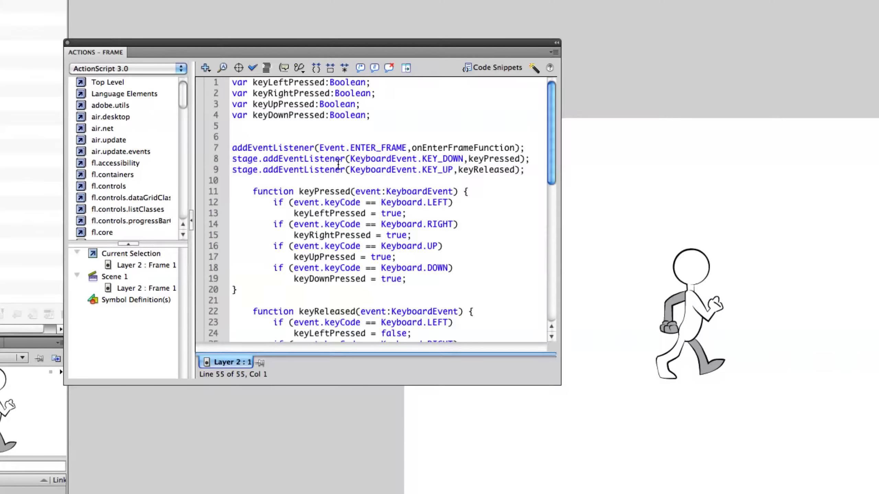
pyautogui.scroll(-2, 333, 188)
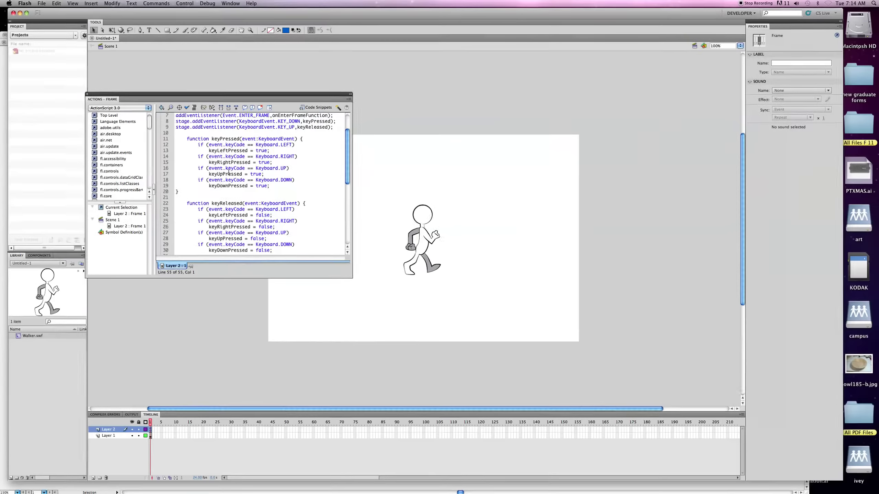
# - Test the movie, reposition the preview window to check the walker's keyboard control, and close the preview
pyautogui.click(229, 293)
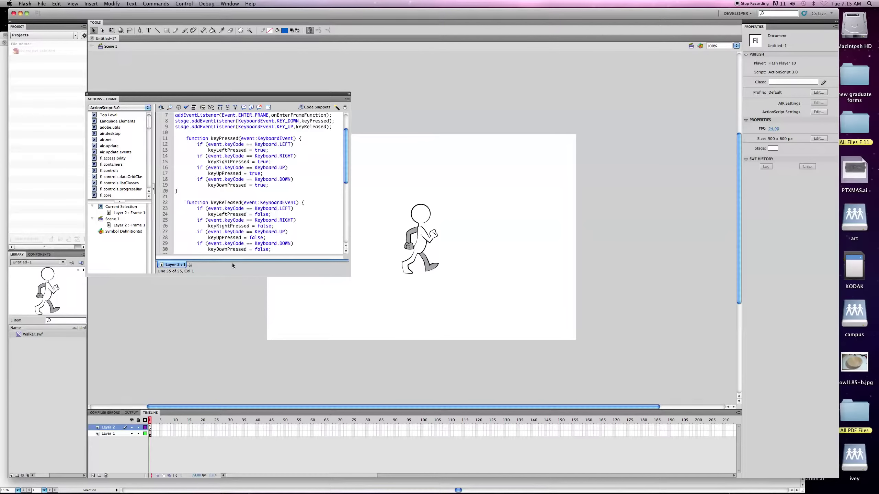
pyautogui.click(183, 4)
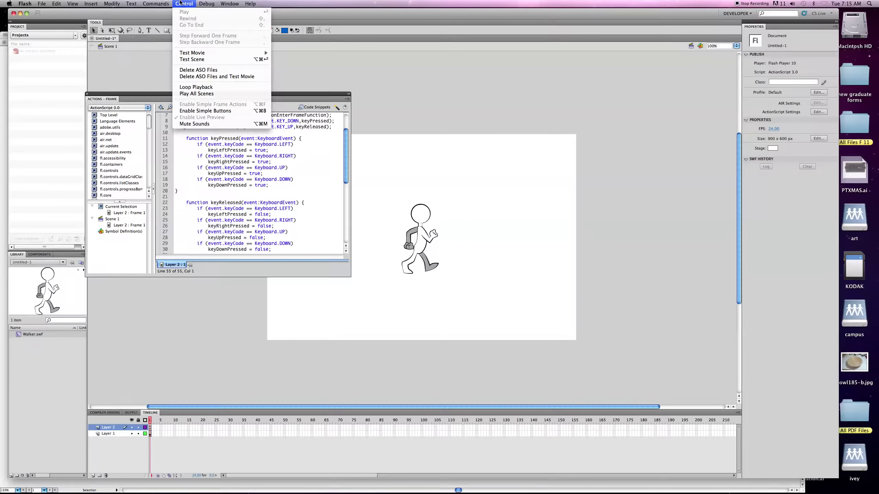
pyautogui.moveTo(195, 54)
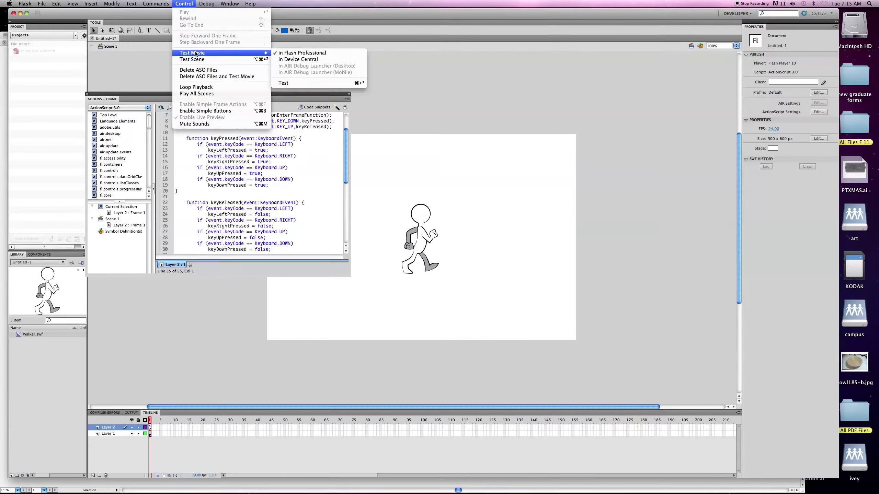
pyautogui.click(293, 83)
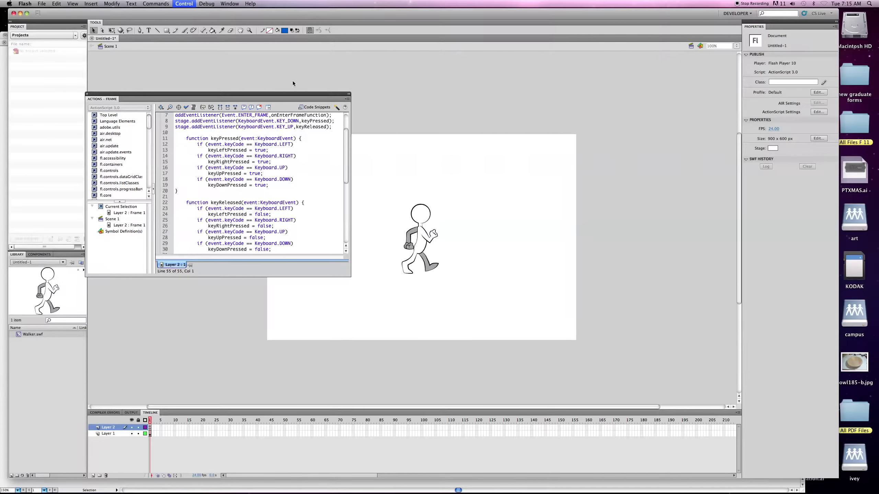
pyautogui.moveTo(453, 145); pyautogui.dragTo(441, 111)
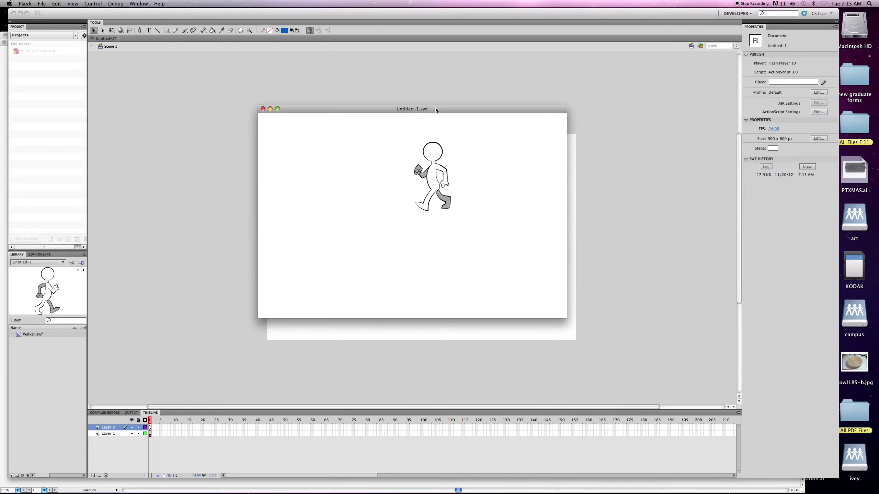
pyautogui.click(263, 109)
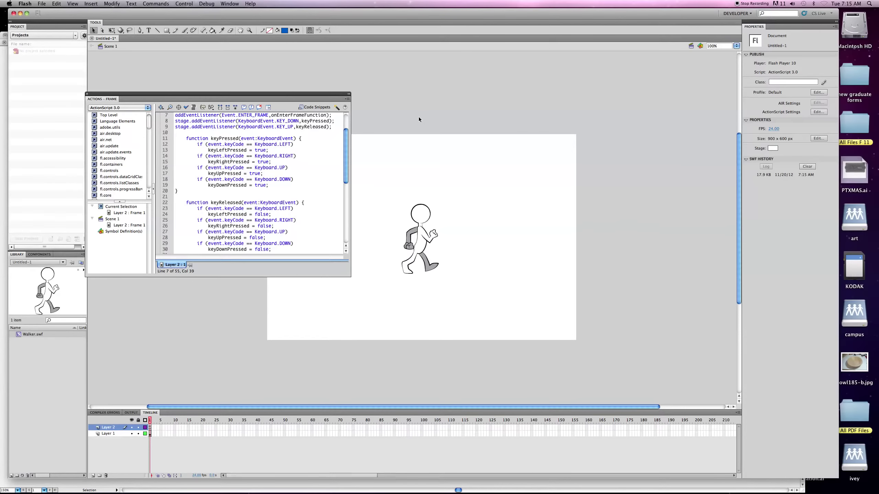
# - Save the document as SimpleGameAnimation.fla in the Animation Class folder, in Flash CS5 Document format
pyautogui.click(41, 3)
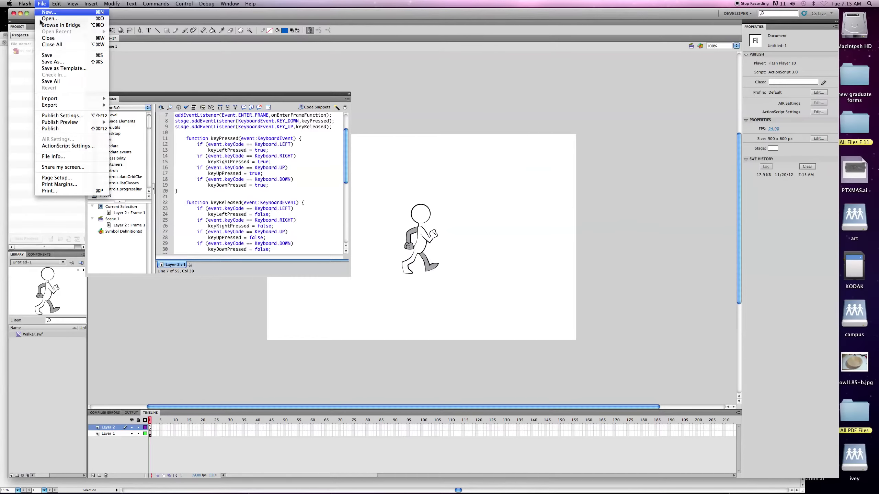
pyautogui.click(45, 62)
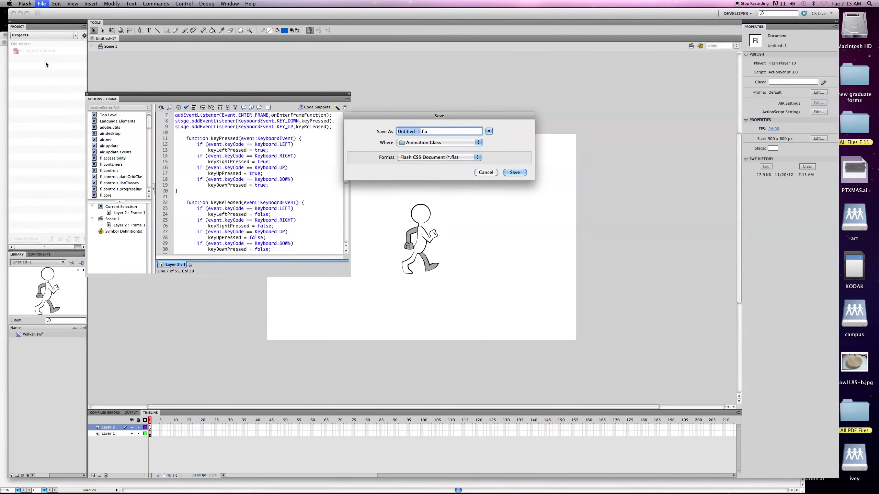
pyautogui.write('SimpleGameAnimation')
pyautogui.click(514, 172)
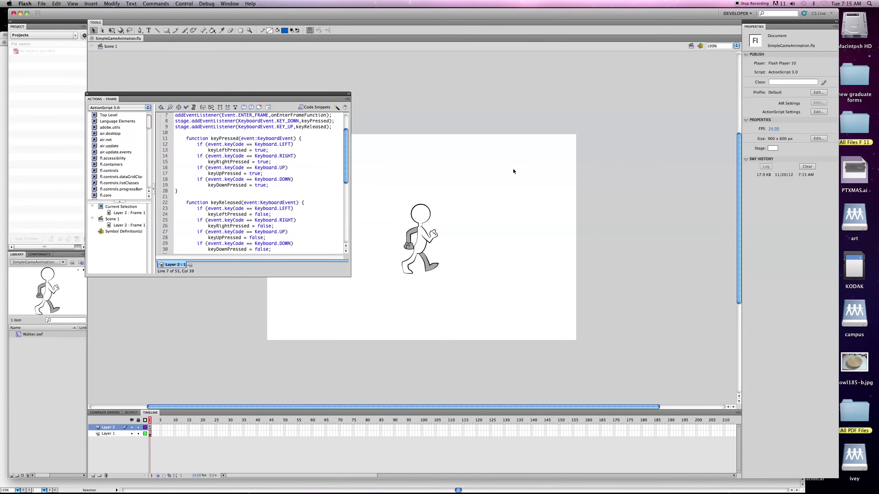